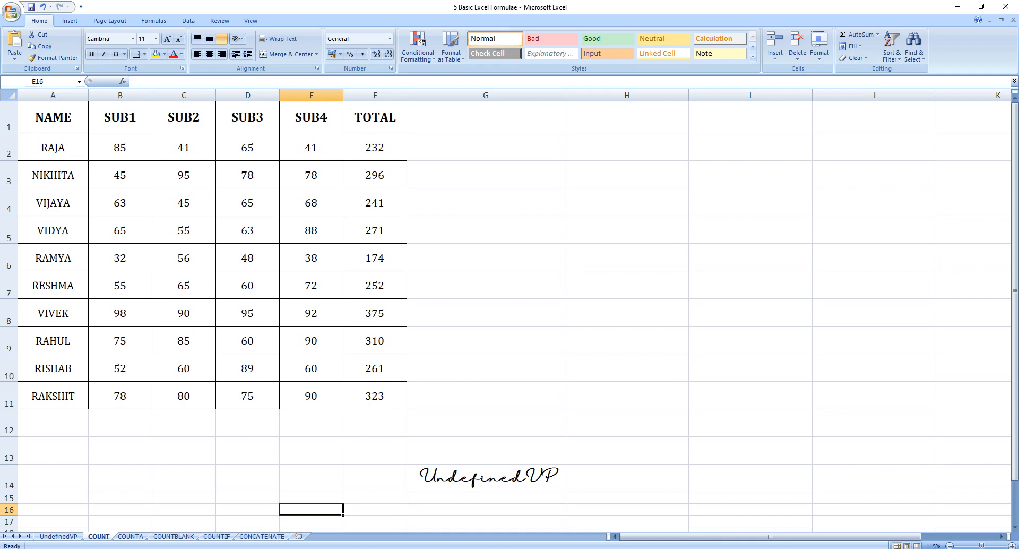
Step: Count the numeric entries of the TOTAL column in cell F12 with =COUNT(F2:F11)
left_click_drag(374, 147, 374, 396)
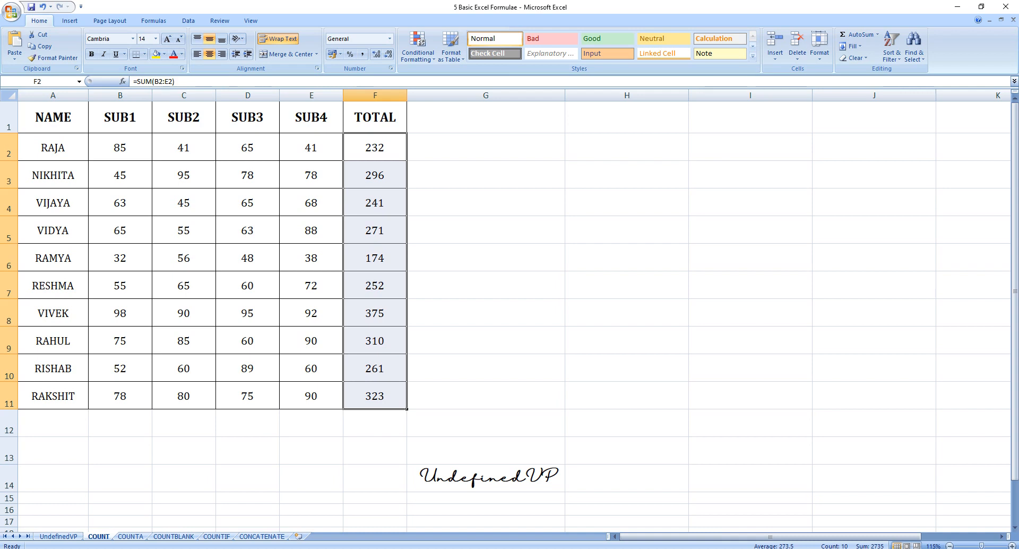
left_click(375, 423)
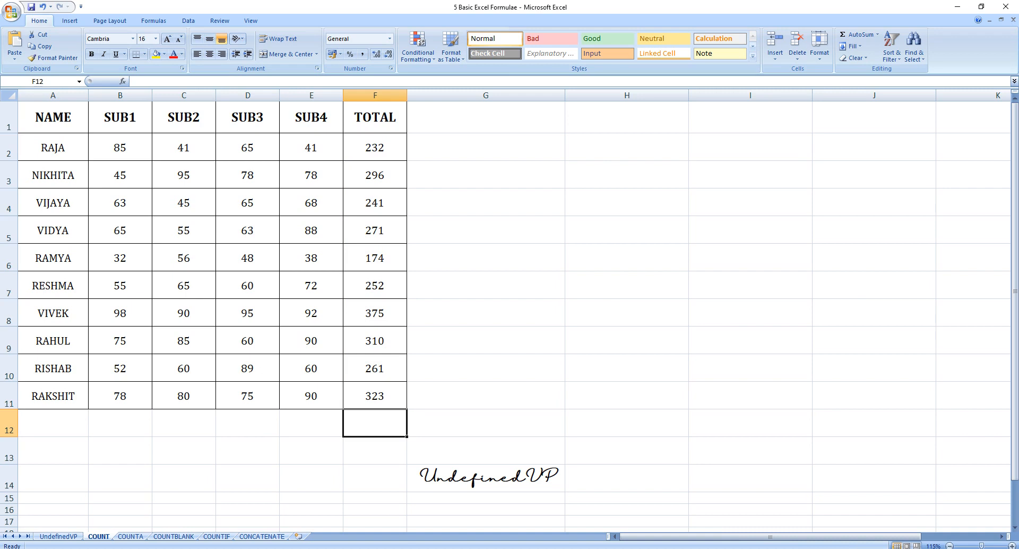
type("=")
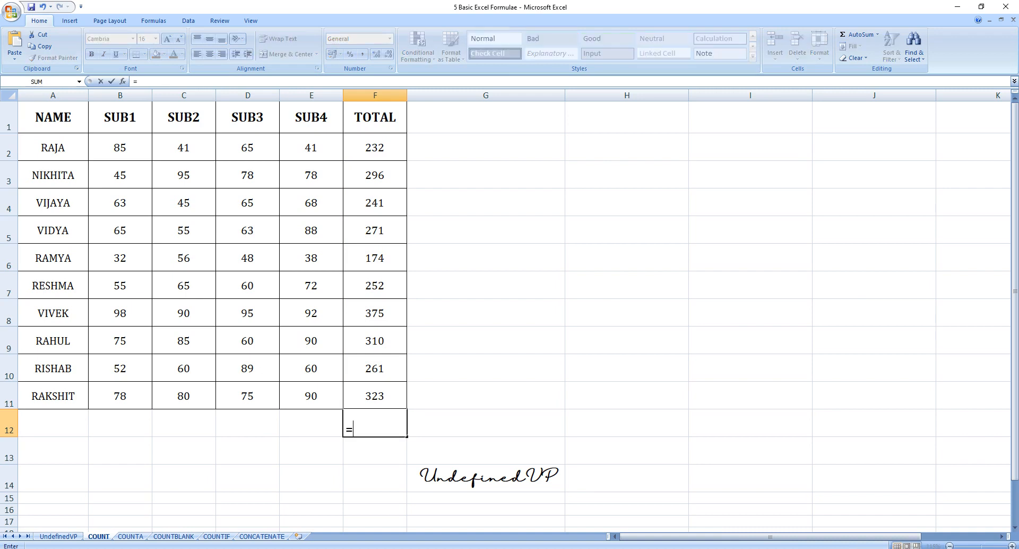
type("COUNT")
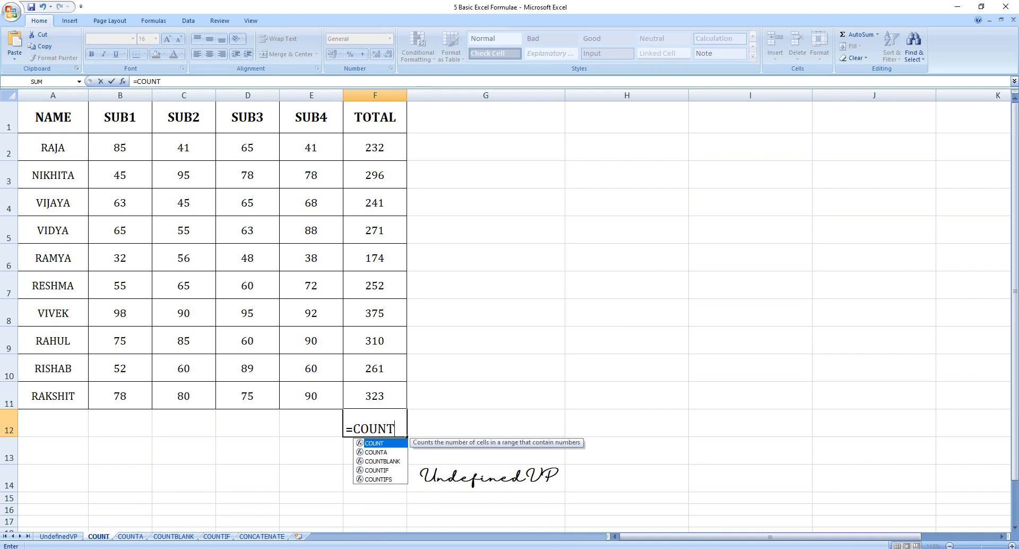
type("(")
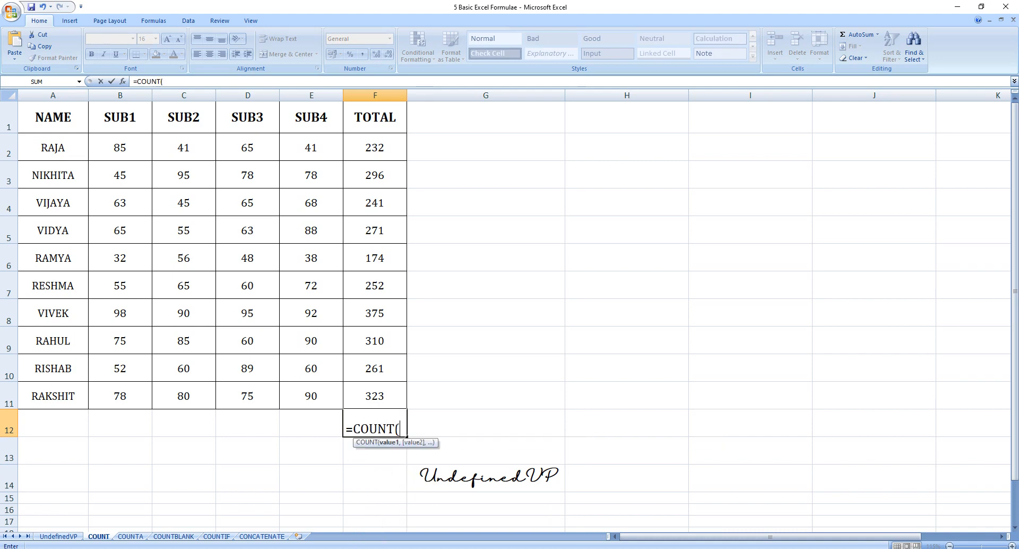
left_click_drag(375, 148, 400, 406)
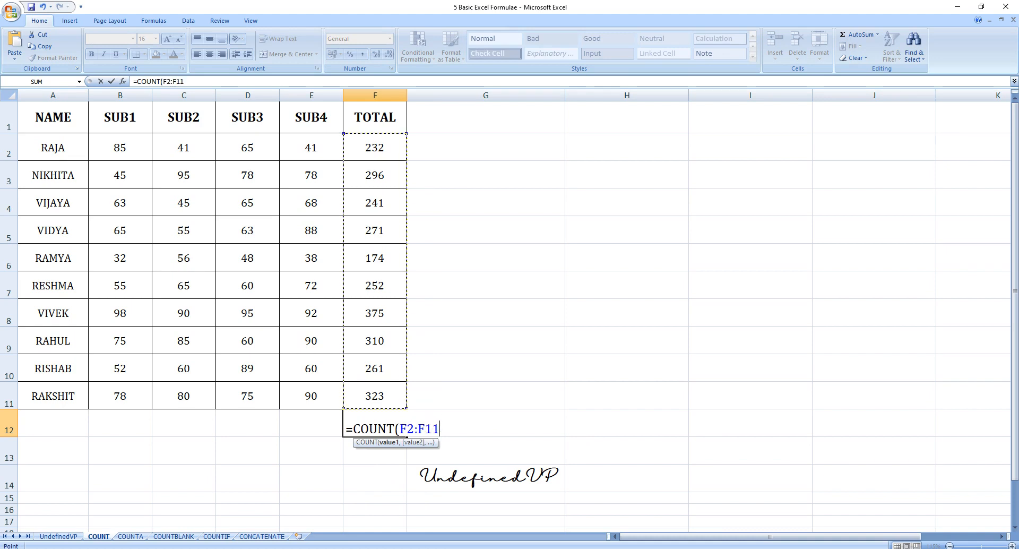
type(")")
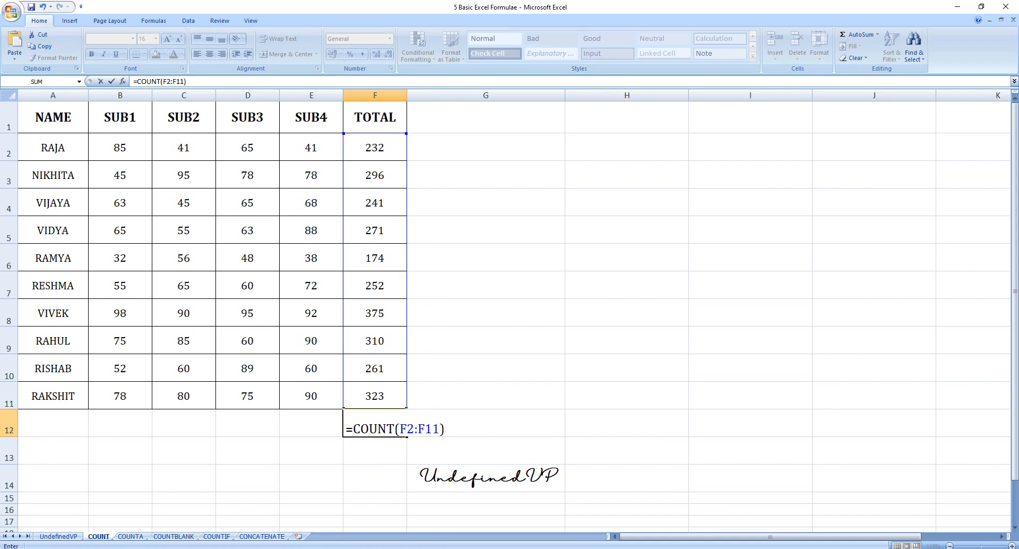
key("Return")
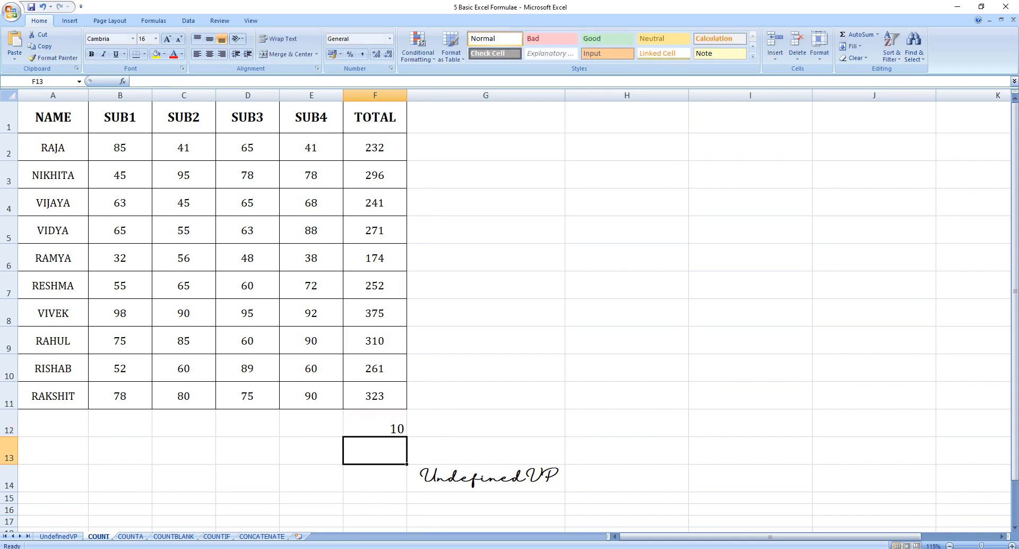
key("Up")
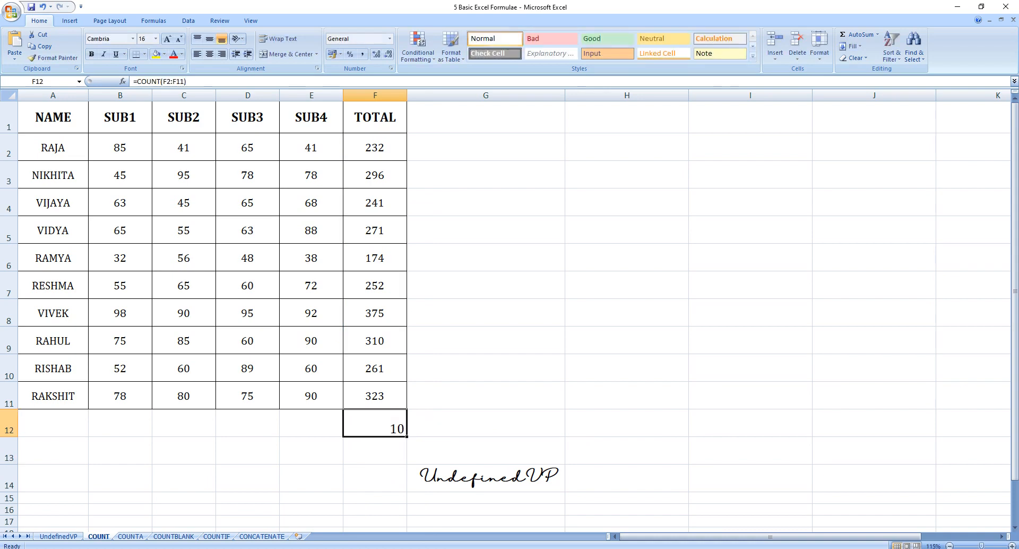
Step: Center the count result in F12 horizontally and align it to the middle vertically
left_click_drag(374, 147, 374, 396)
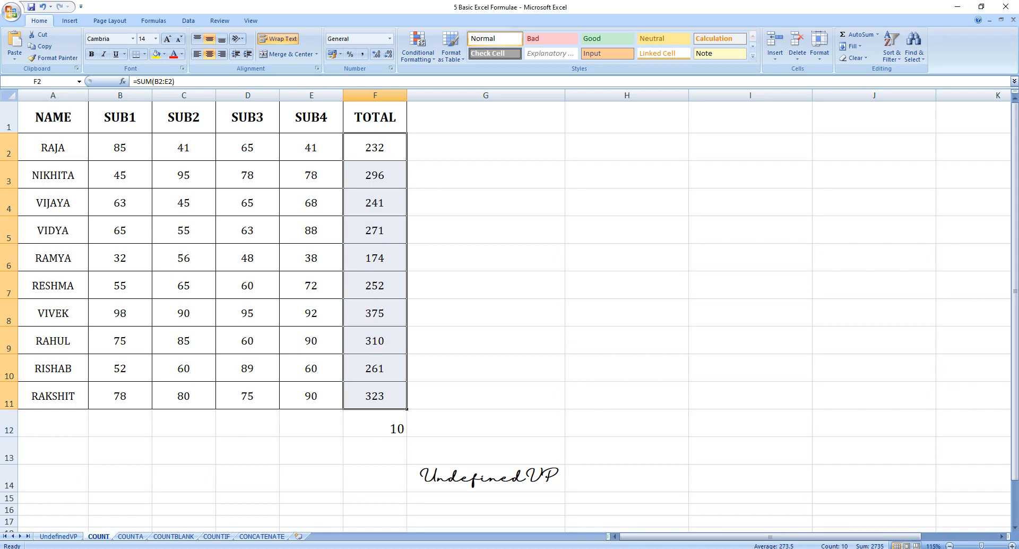
left_click(375, 423)
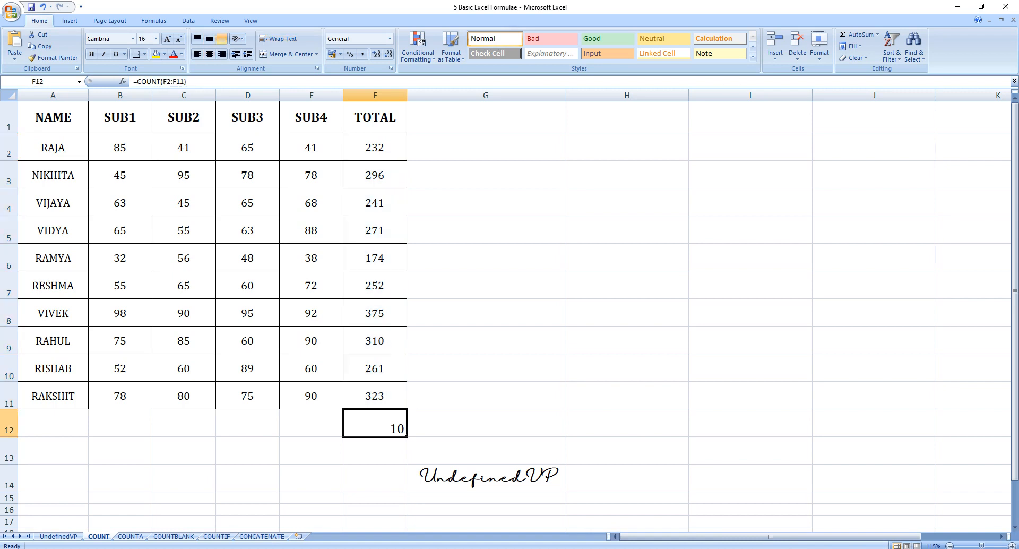
left_click(209, 54)
left_click(209, 39)
Step: Replace the SUB4 marks with text, entering ABC in E8 and PQR in E4
left_click(311, 313)
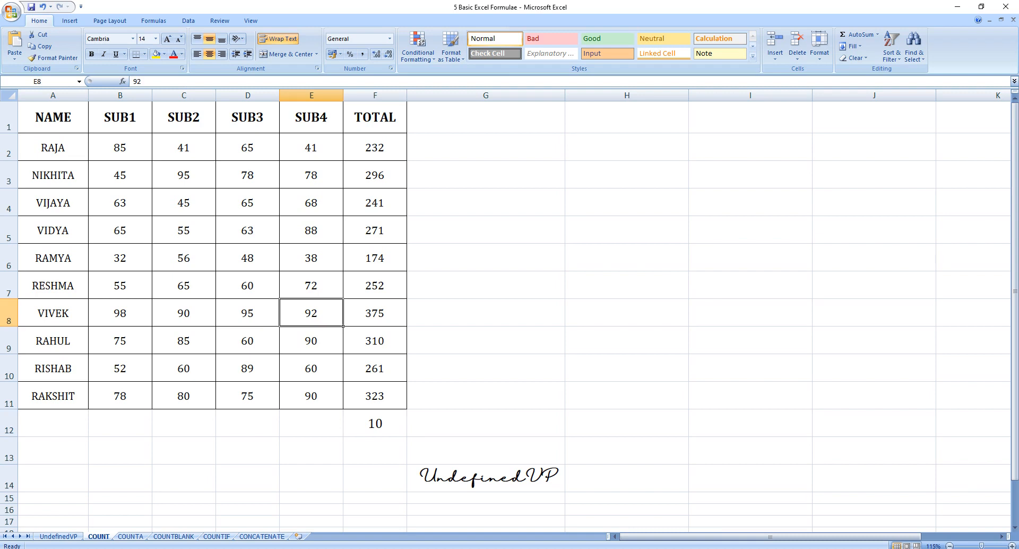
type("ABC")
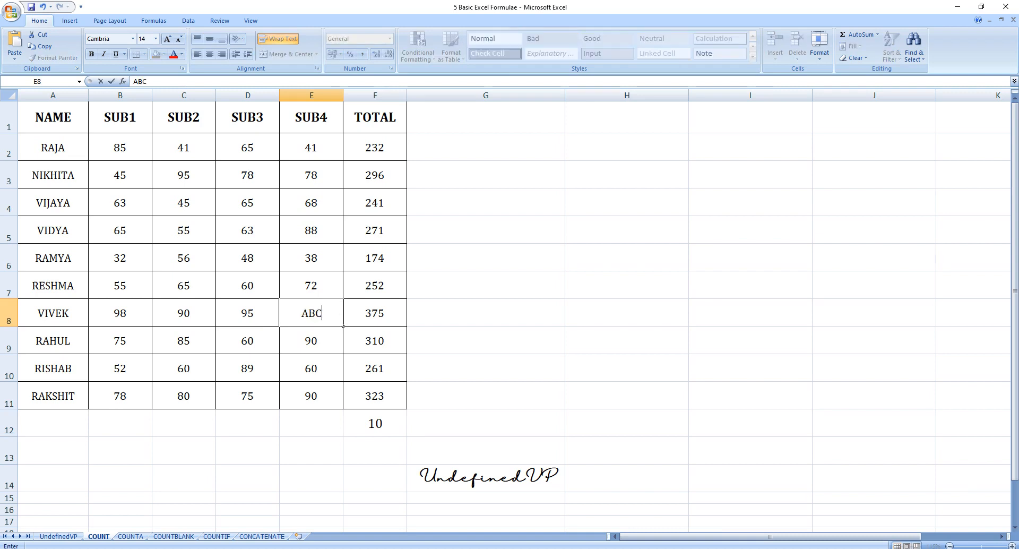
left_click(310, 202)
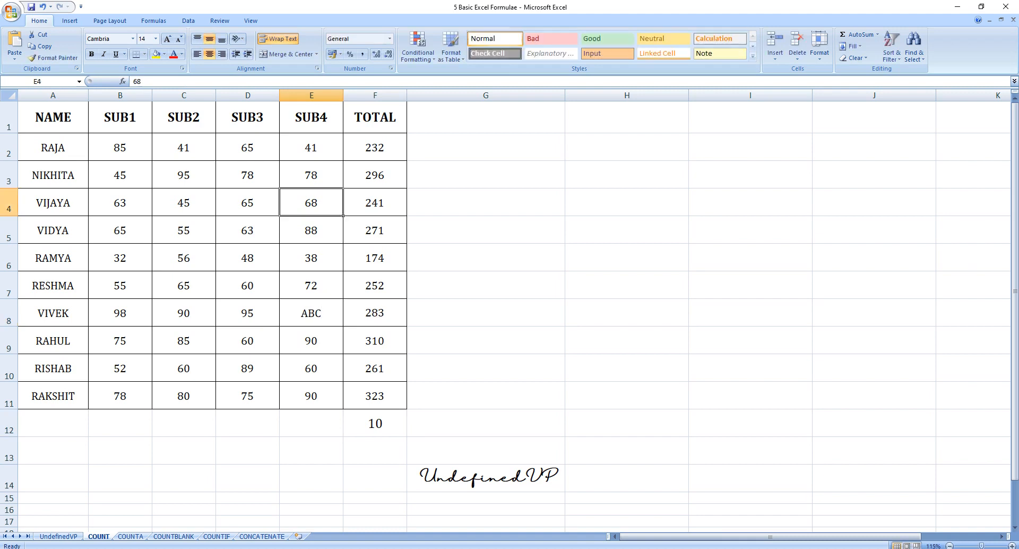
type("PQR")
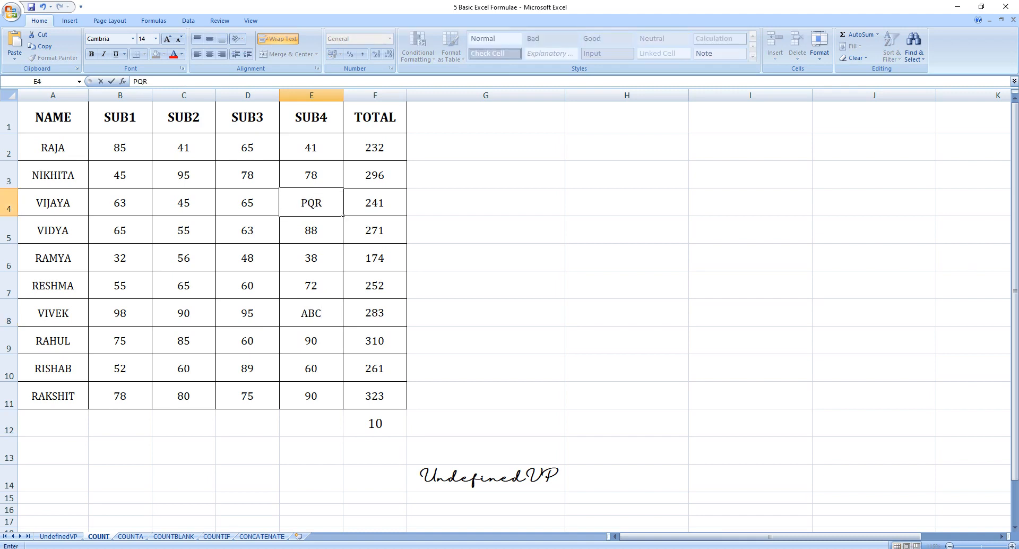
key("Return")
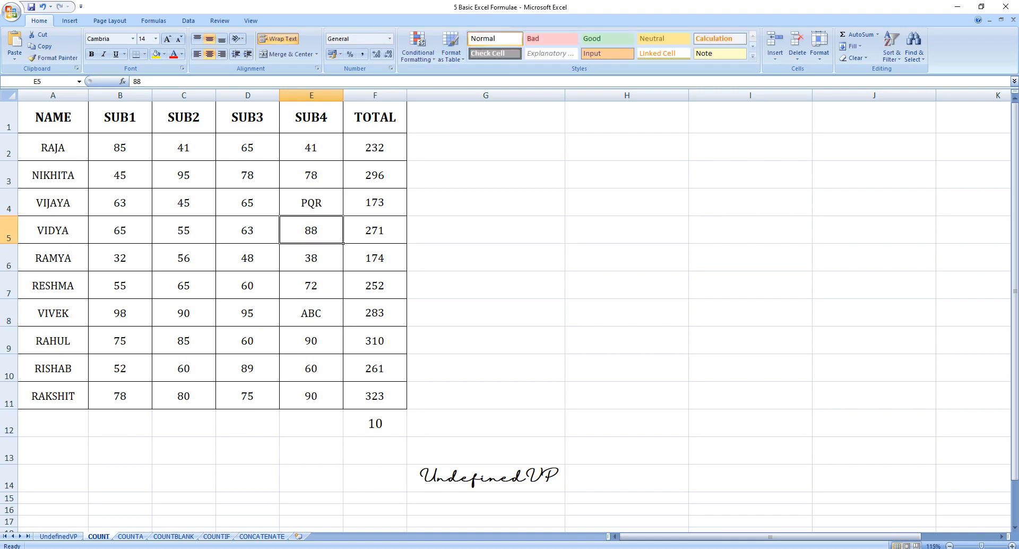
Step: Count the numeric entries of the SUB4 column in cell E12 with =COUNT(E2:E11)
left_click(311, 423)
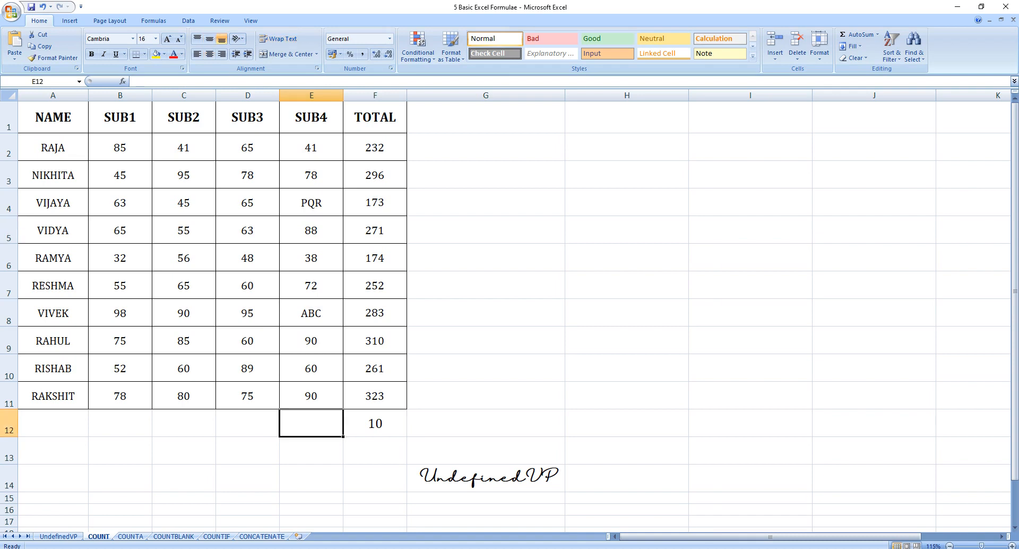
type("=COUNT")
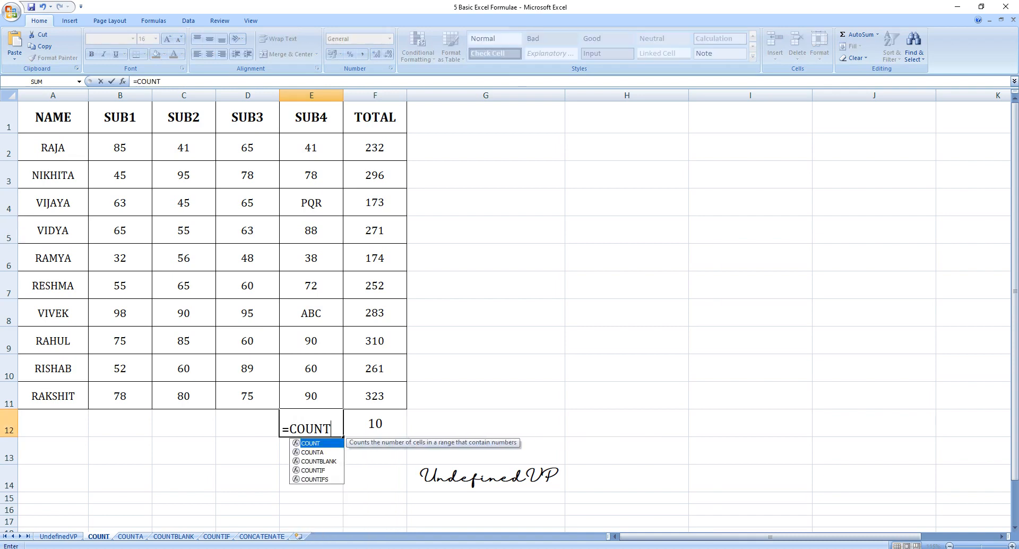
type("(")
left_click_drag(311, 147, 342, 404)
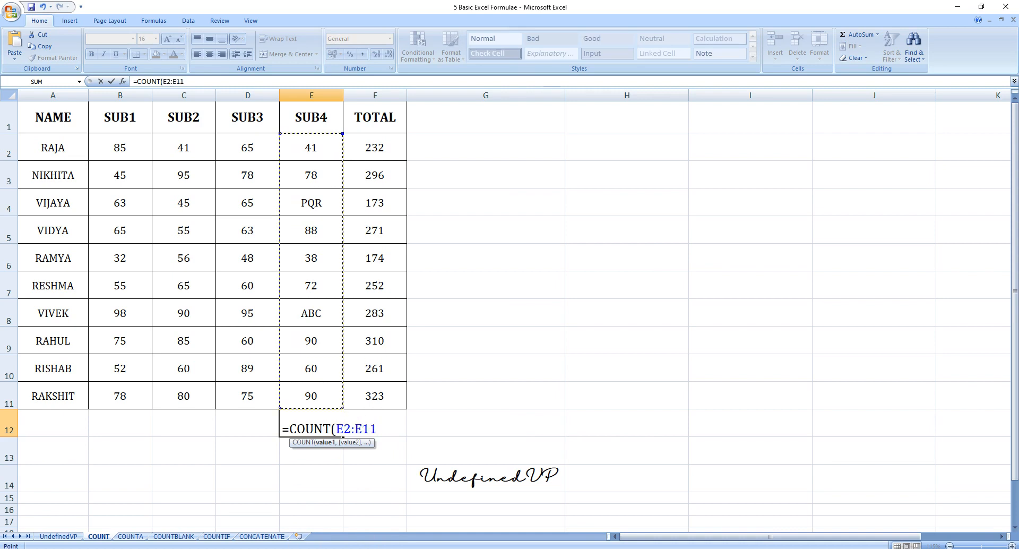
type(")")
key("Return")
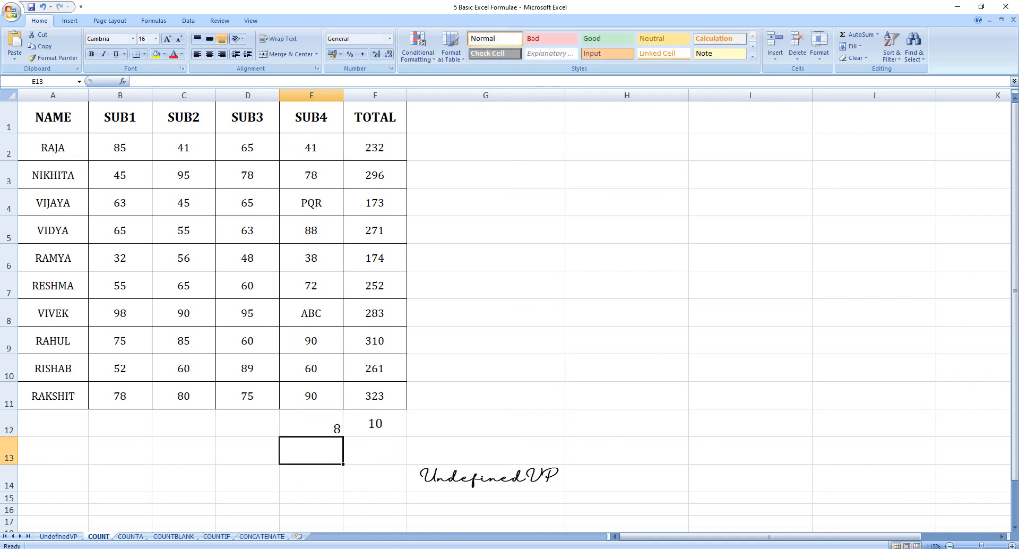
Step: Center the SUB4 count in E12 horizontally and align it to the middle vertically
left_click(311, 423)
left_click(210, 54)
left_click(209, 39)
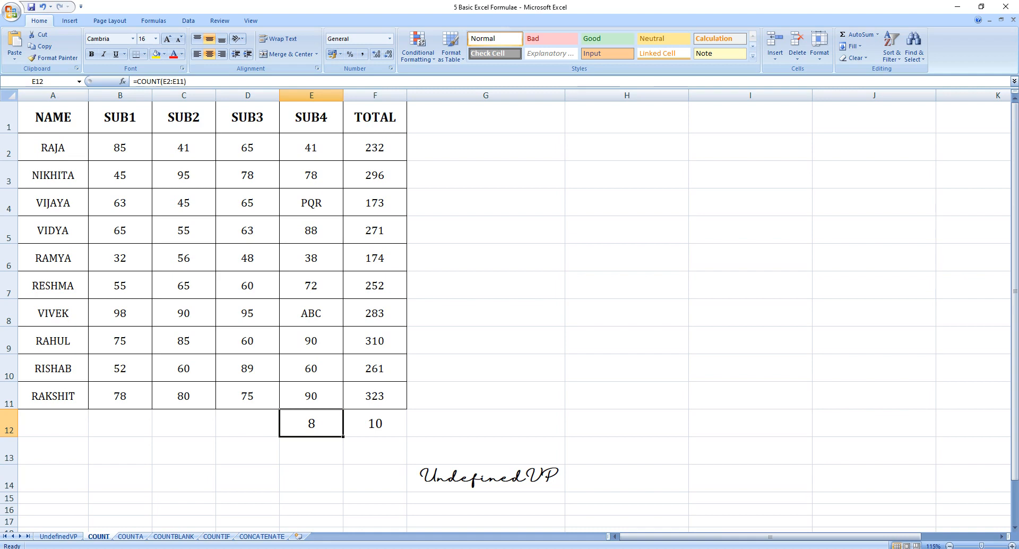
Step: On the COUNTA sheet, count the non-empty cells of the TOTAL column in F12 with =COUNTA(F2:F11)
left_click(131, 536)
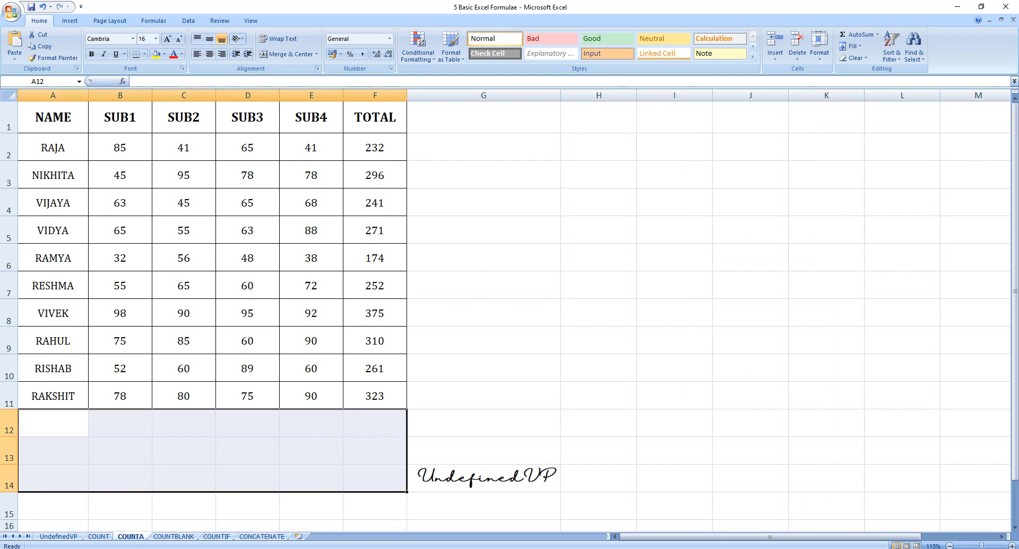
left_click(248, 450)
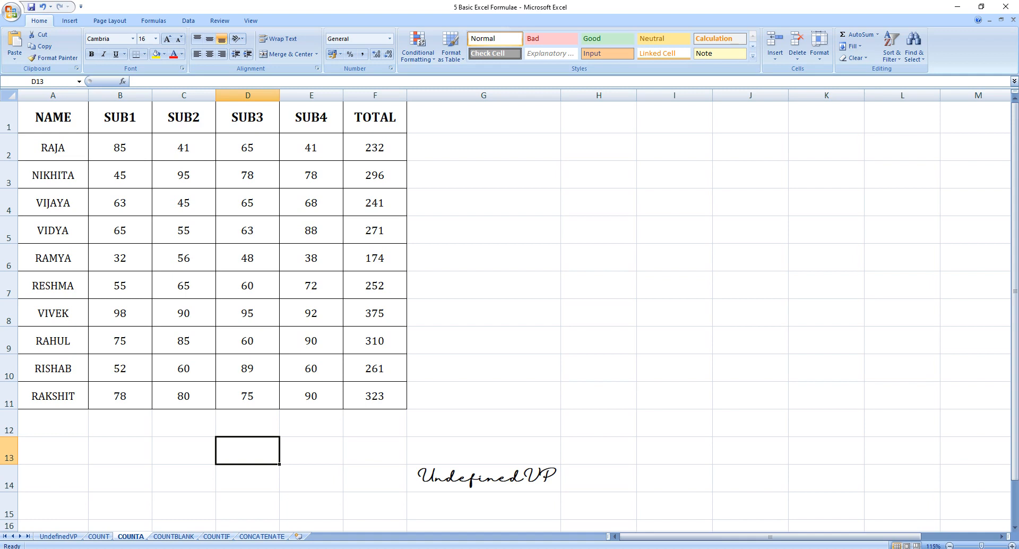
left_click(375, 423)
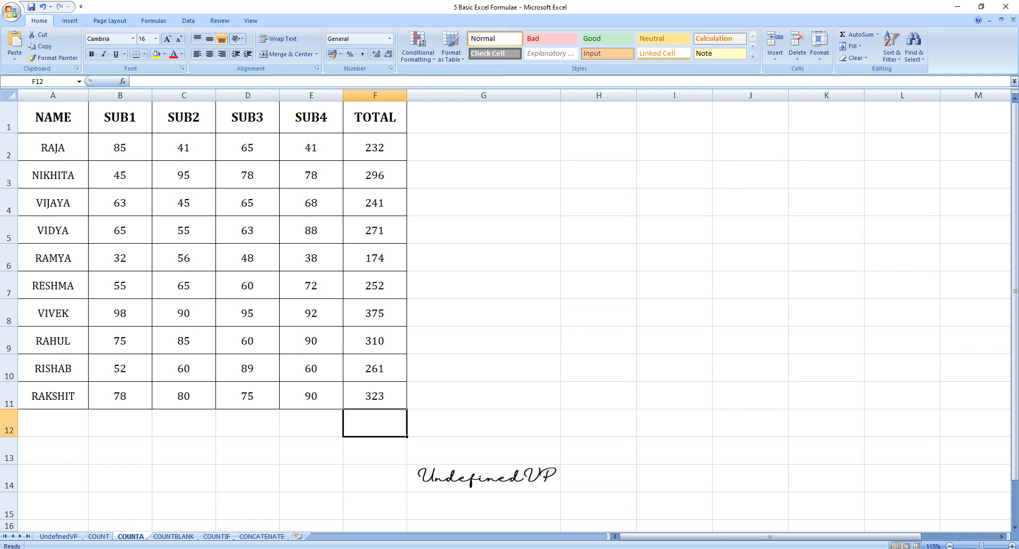
type("=COUNTA")
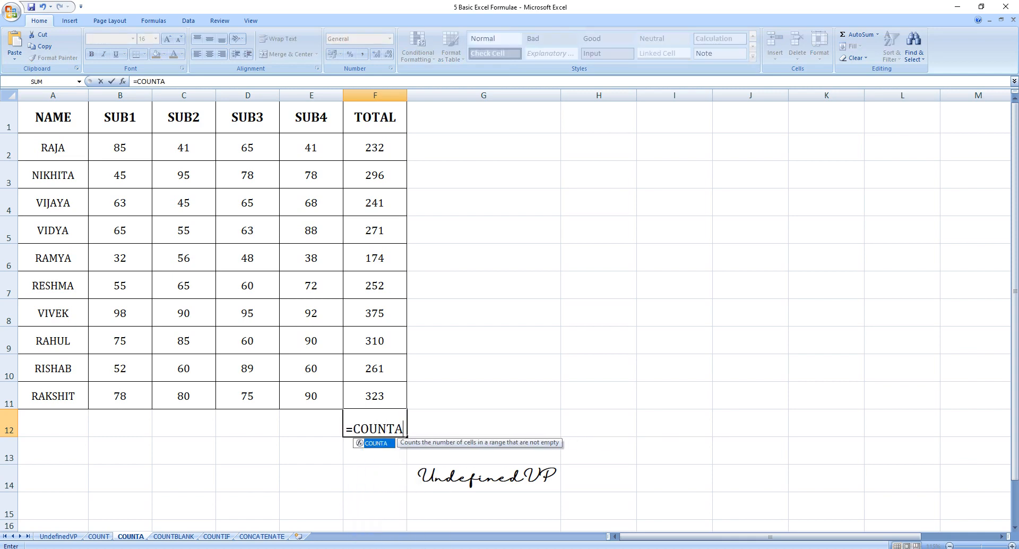
type("(")
left_click_drag(392, 148, 403, 404)
type(")")
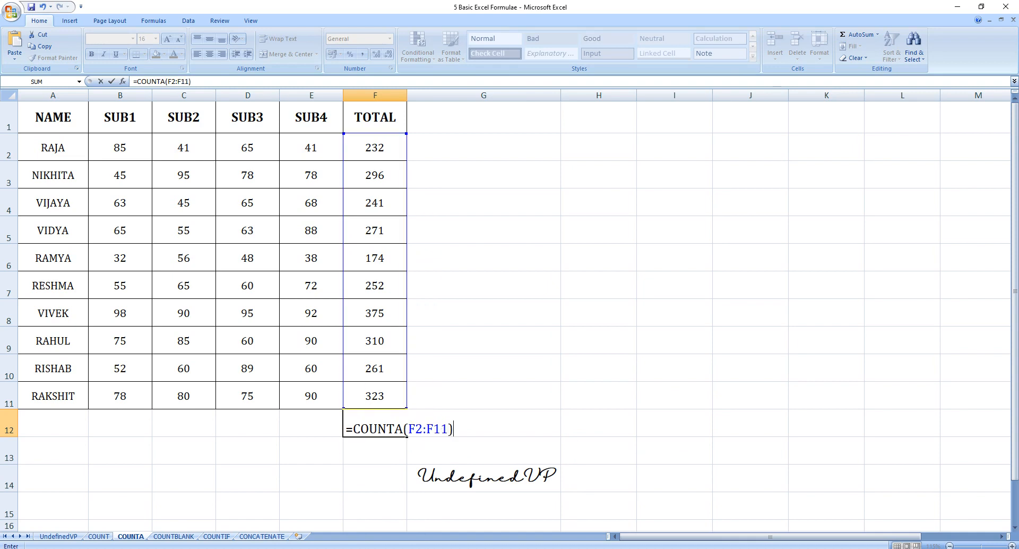
key("Return")
key("Up")
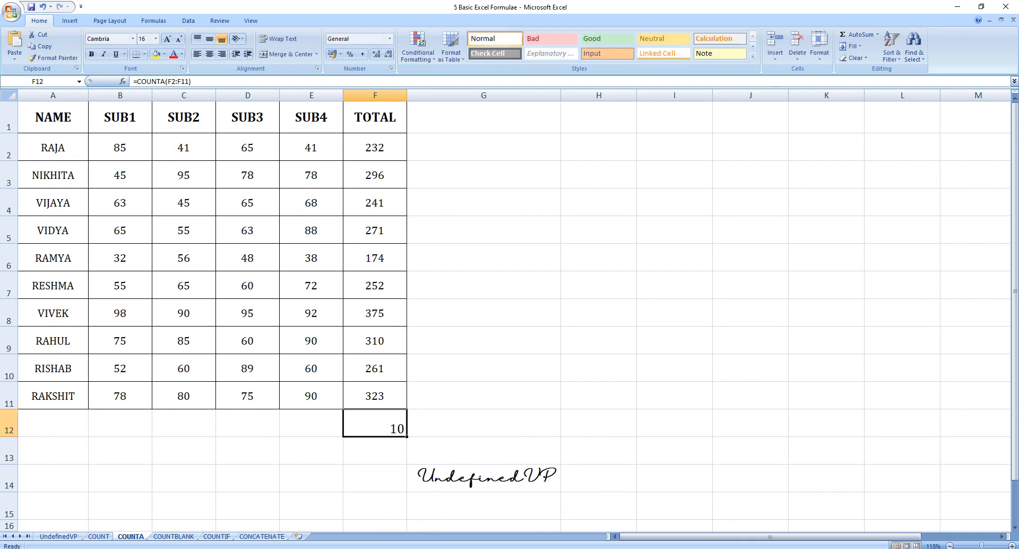
Step: Center the COUNTA result in F12 horizontally and align it to the middle vertically
left_click(210, 55)
left_click(198, 38)
left_click(210, 39)
Step: Replace the SUB4 marks on the COUNTA sheet with text, entering ABC in E10 and PQR in E5
left_click(311, 368)
type("ABC")
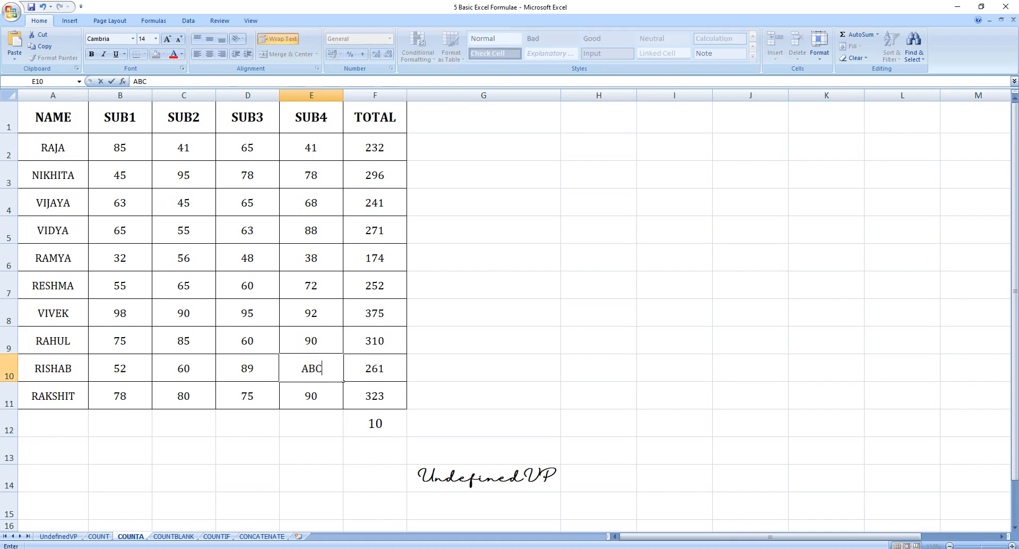
left_click(342, 242)
type("P")
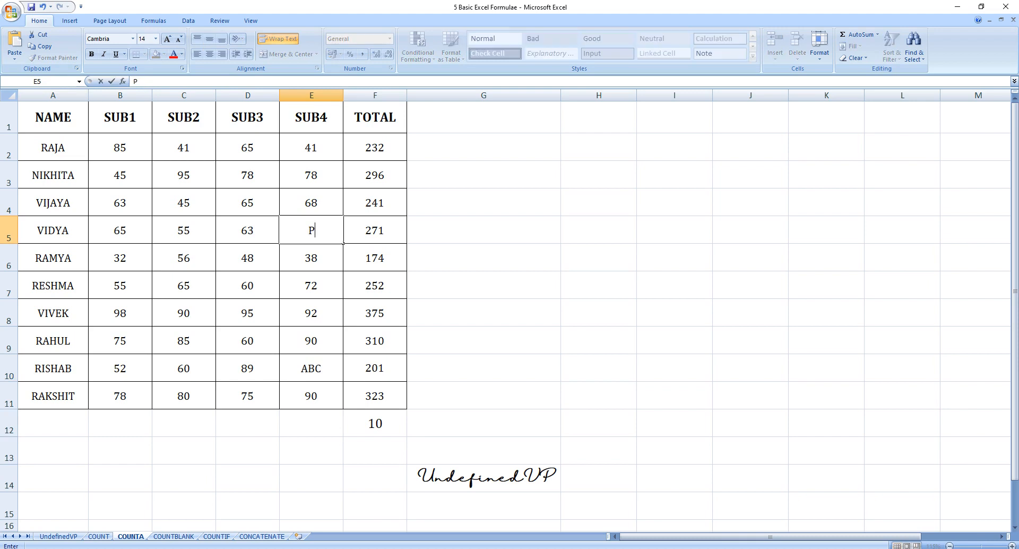
type("QR")
left_click(311, 450)
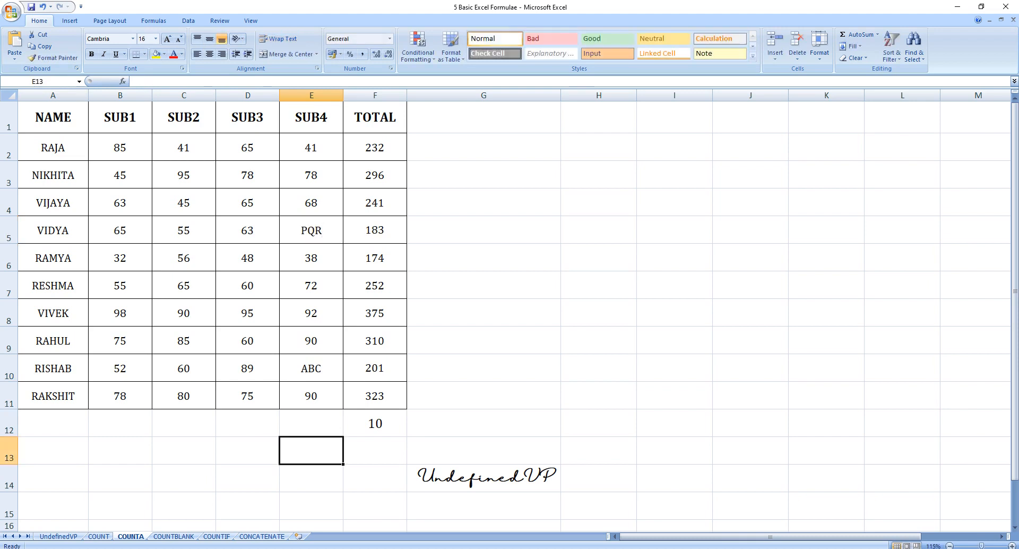
Step: Count the non-empty cells of the SUB4 column in cell E12 with =COUNTA(E2:E11)
left_click_drag(311, 148, 311, 396)
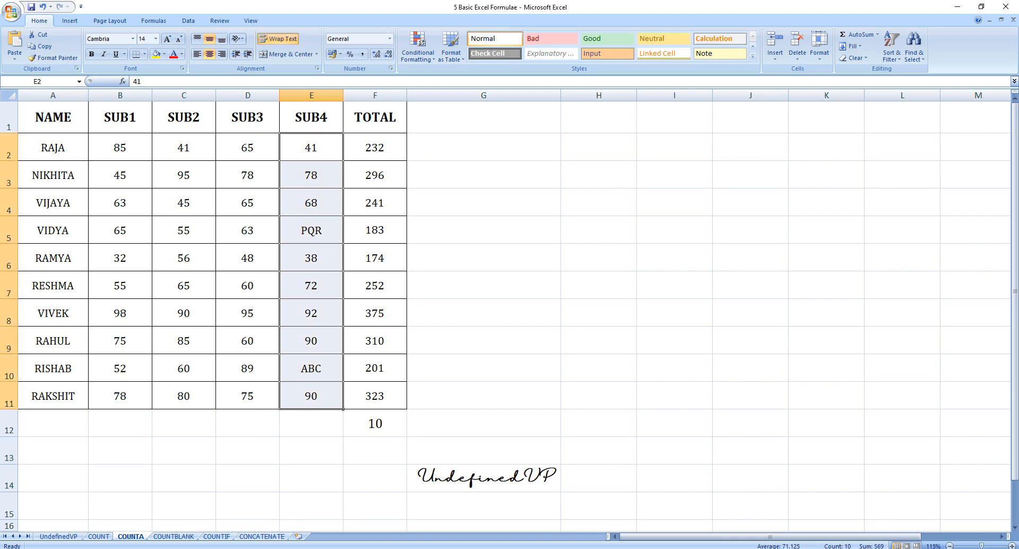
left_click(311, 423)
type("=")
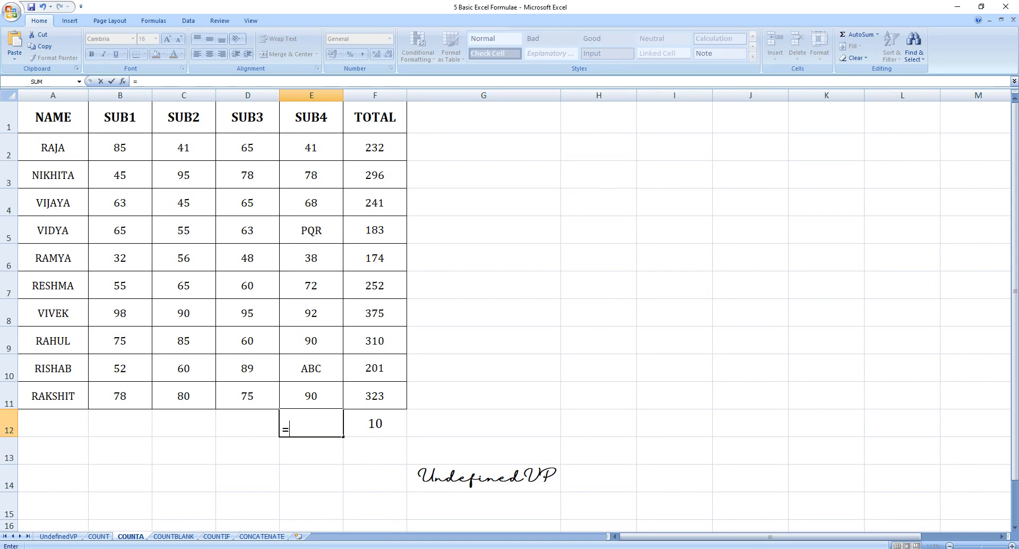
type("COUNTA(")
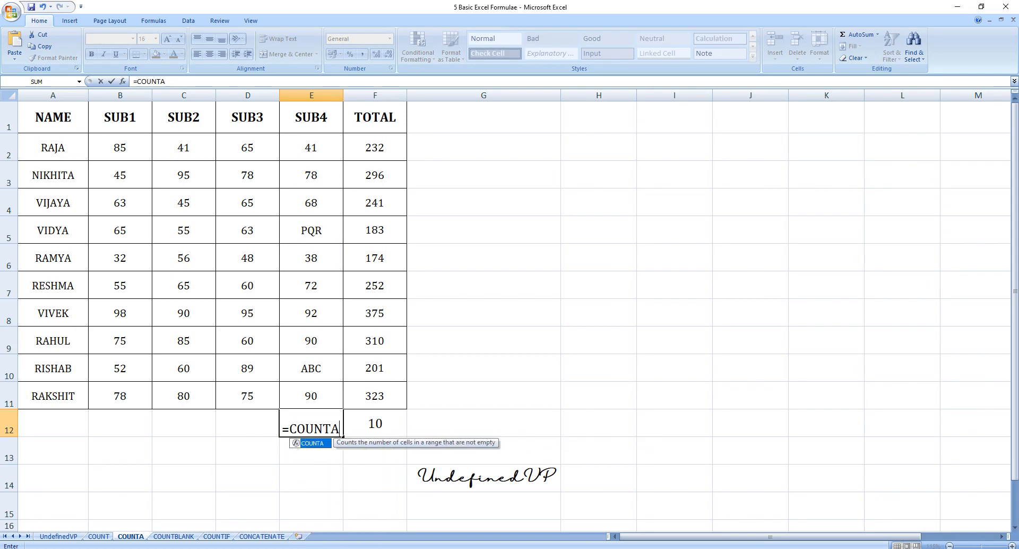
left_click_drag(334, 140, 340, 404)
type(")")
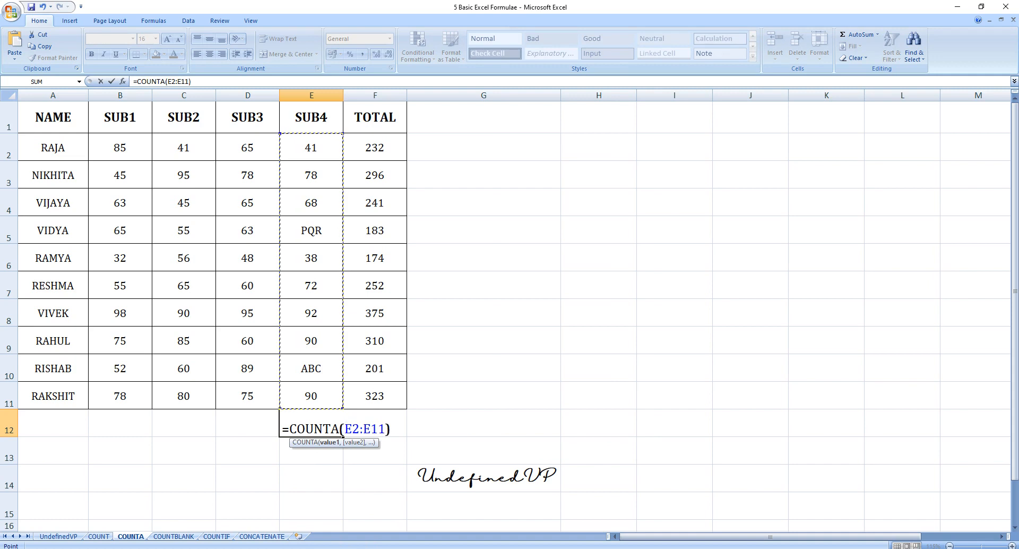
key("Return")
left_click(311, 423)
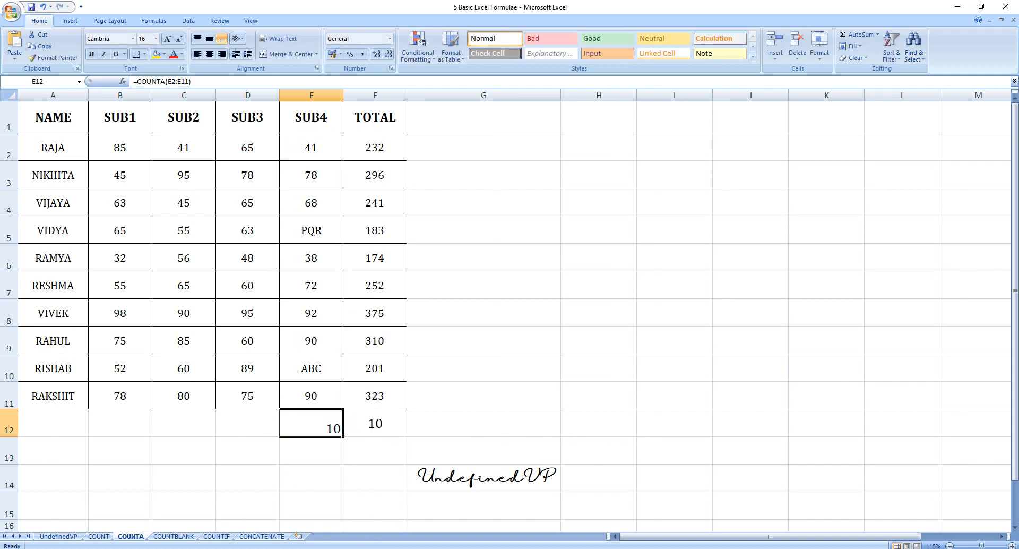
Step: Center the SUB4 count in E12 horizontally and align it to the middle vertically
left_click(210, 54)
left_click(210, 39)
Step: Replace the text in SUB4 cell E10 with a hyphen and clear that cell again
left_click(311, 369)
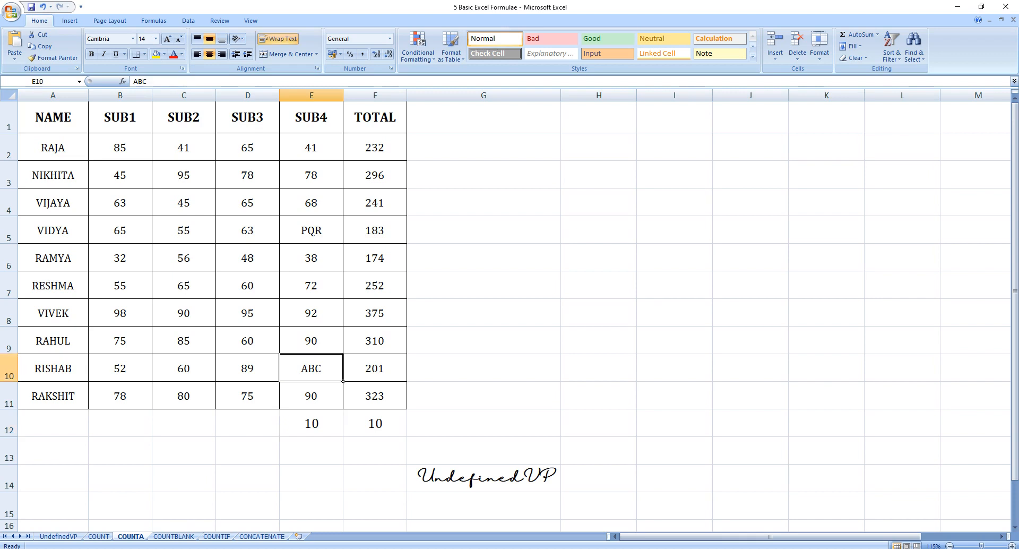
type("-")
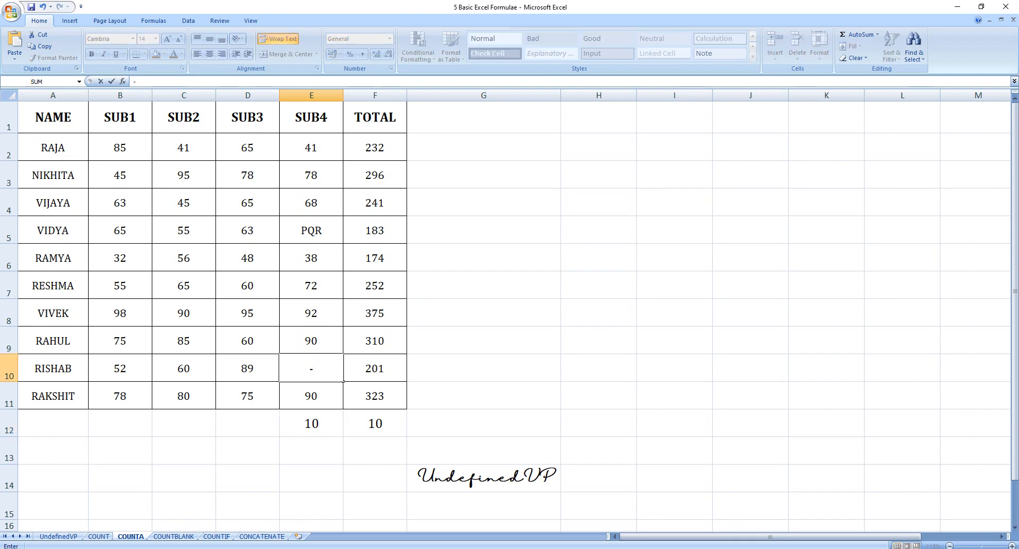
key("Return")
left_click(311, 368)
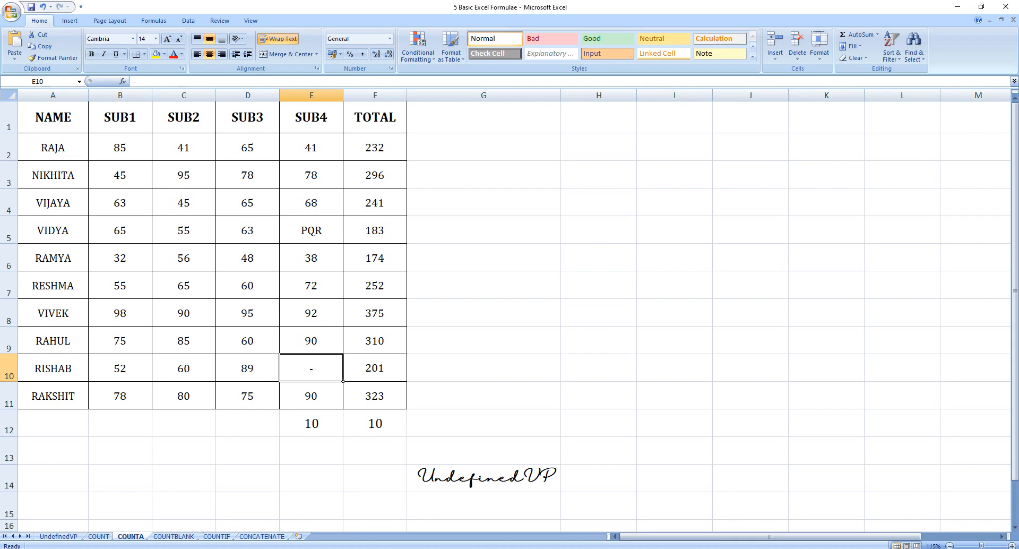
key("Delete")
left_click(311, 396)
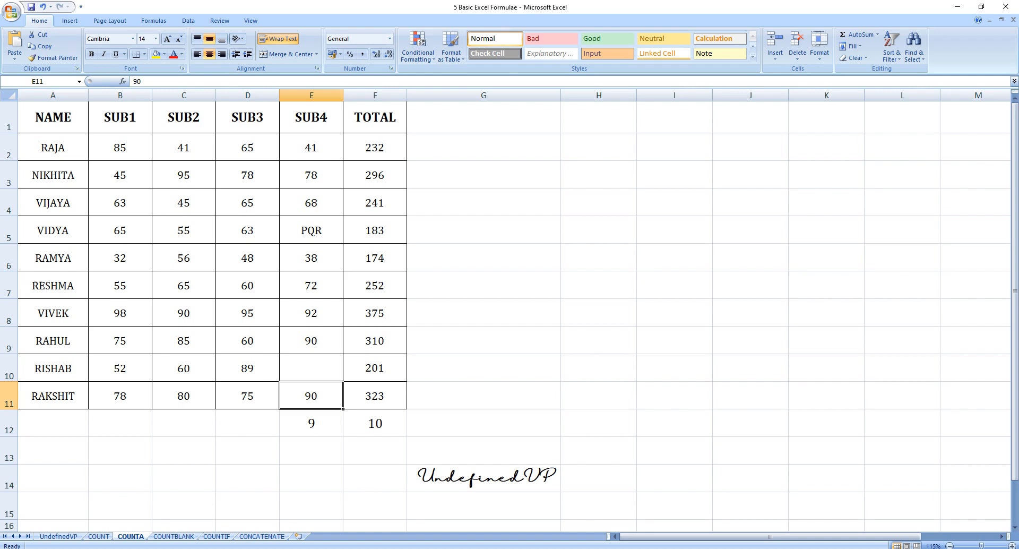
Step: Enter a period in the SUB4 cell E10 on the COUNTA sheet
left_click(311, 423)
left_click(310, 368)
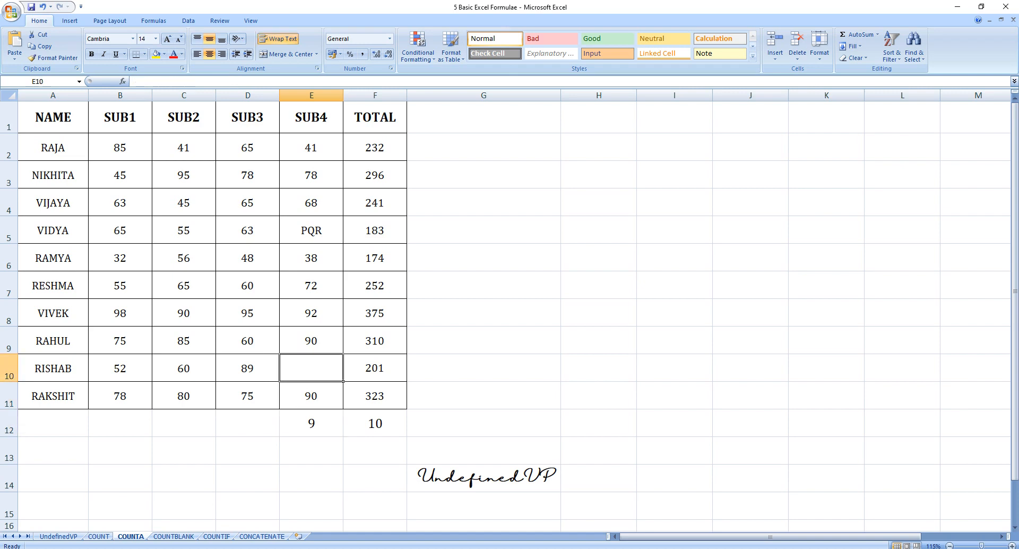
type(".")
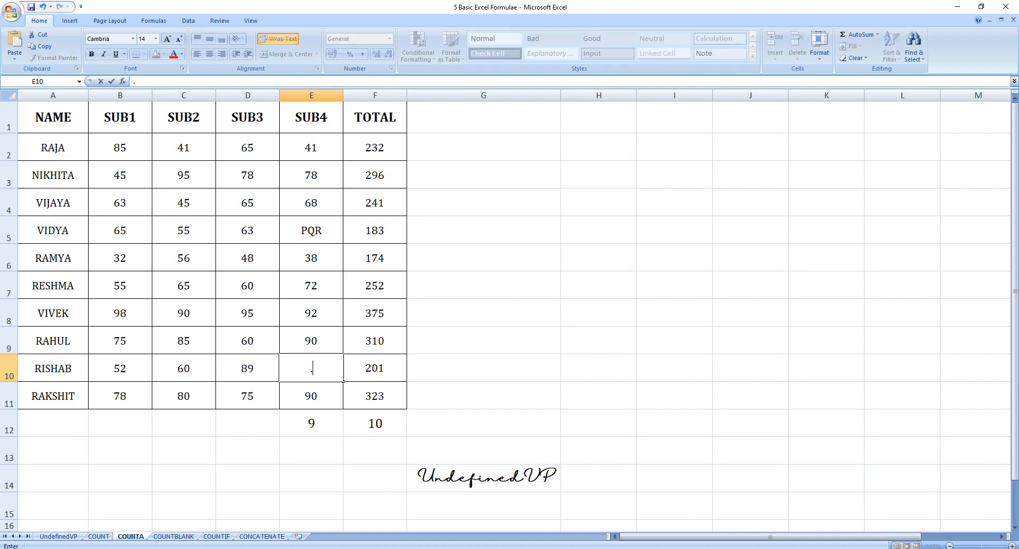
key("Return")
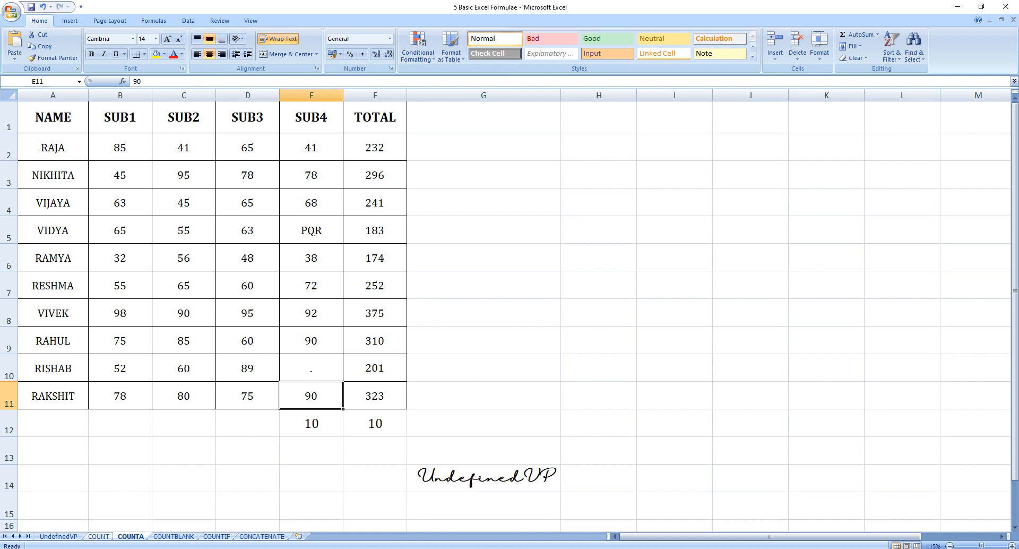
Step: Compare the SUB4 column and its result on the COUNT sheet with those on the COUNTA sheet
left_click(99, 537)
left_click(130, 536)
left_click(99, 537)
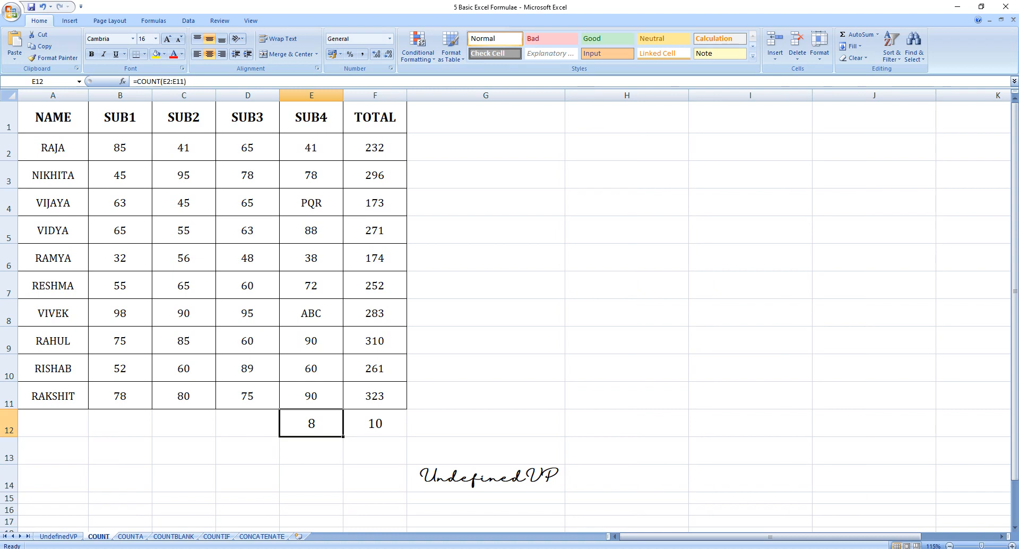
left_click(131, 536)
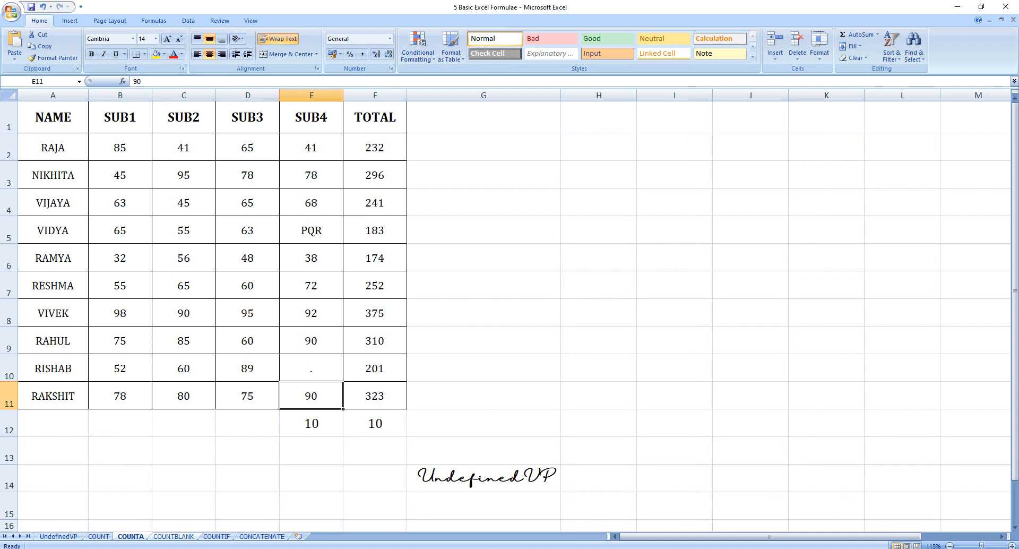
Step: On the COUNTBLANK sheet, clear the SUB4 marks in cells E3, E5, E7 and E10
key("ctrl+Page_Down")
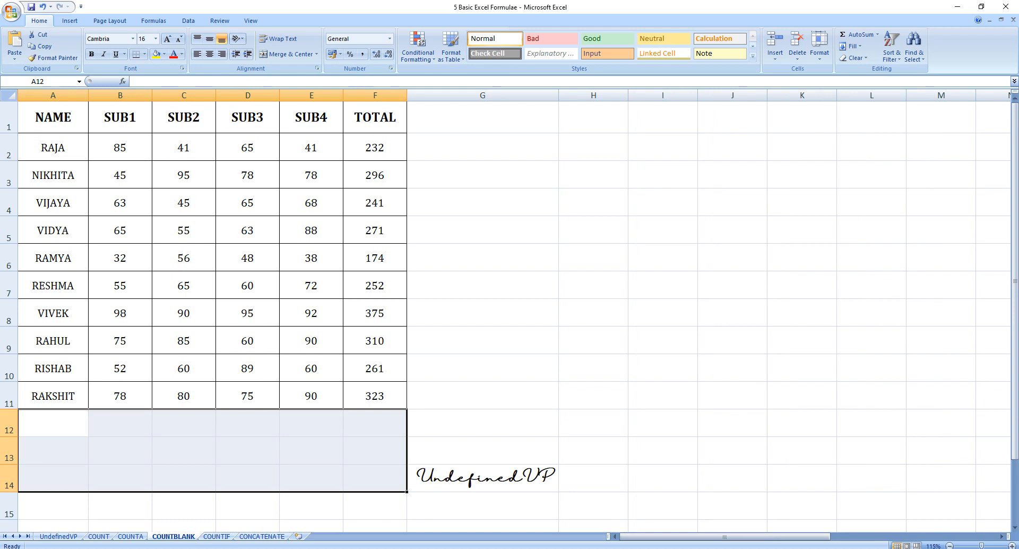
left_click(311, 176)
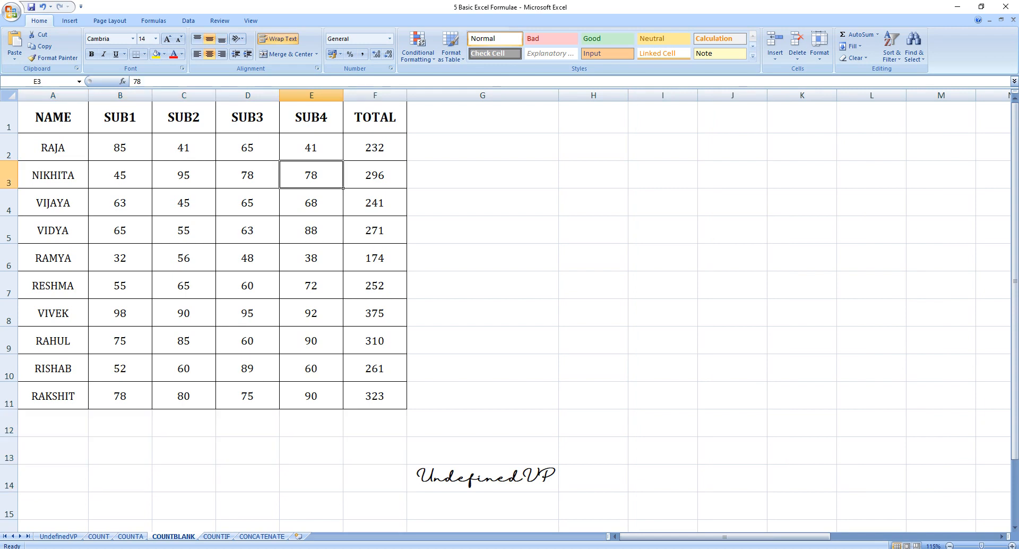
key("Delete")
left_click(311, 230)
key("Delete")
left_click(311, 286)
key("Delete")
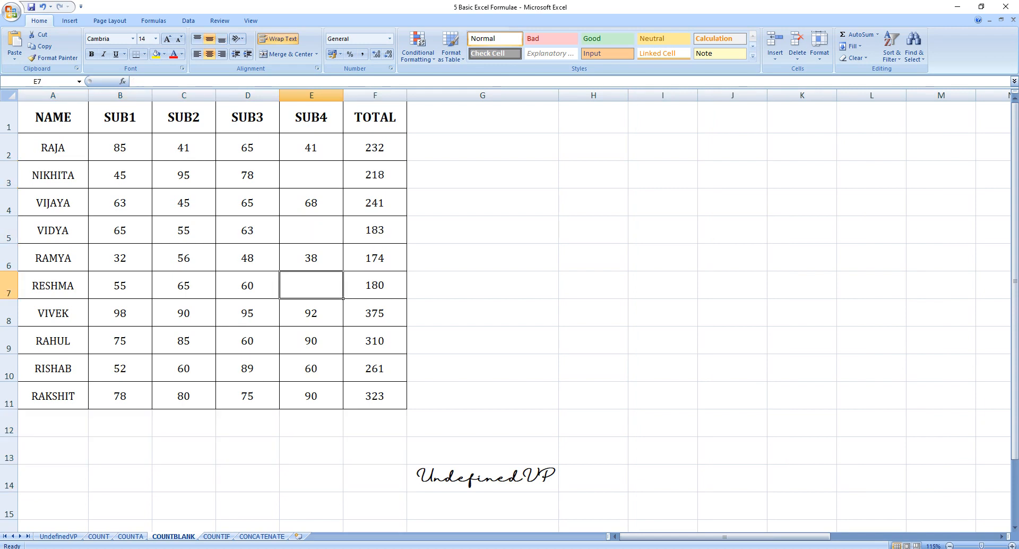
left_click(311, 368)
key("Delete")
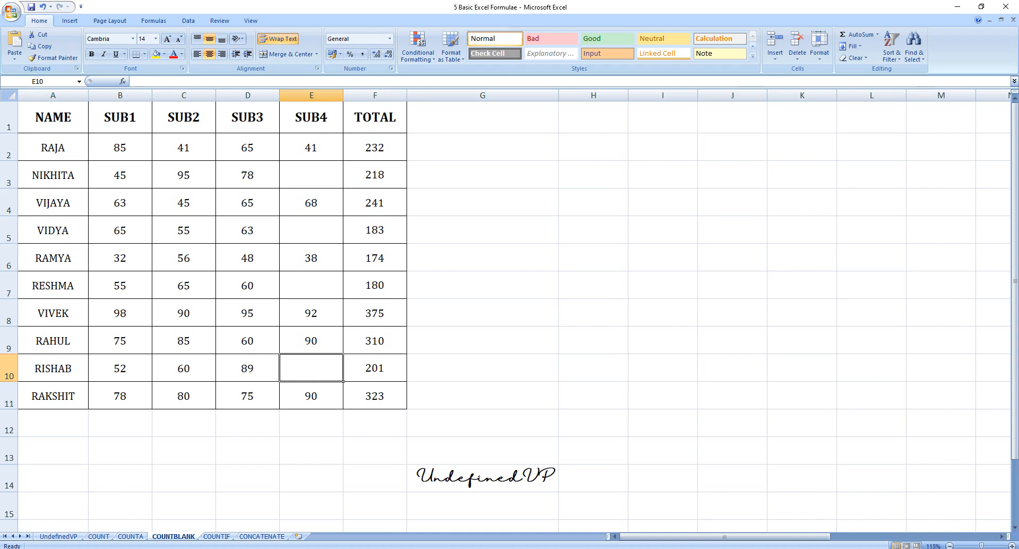
Step: Count the blank cells of the SUB4 column in cell E12 with =COUNTBLANK(E2:E11)
left_click(311, 423)
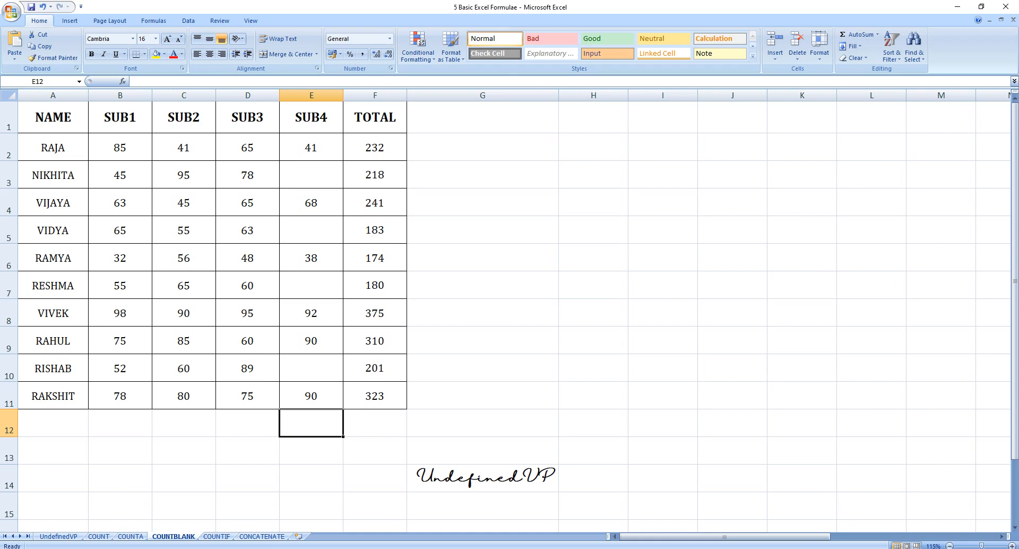
type("=COUNTBLANK(")
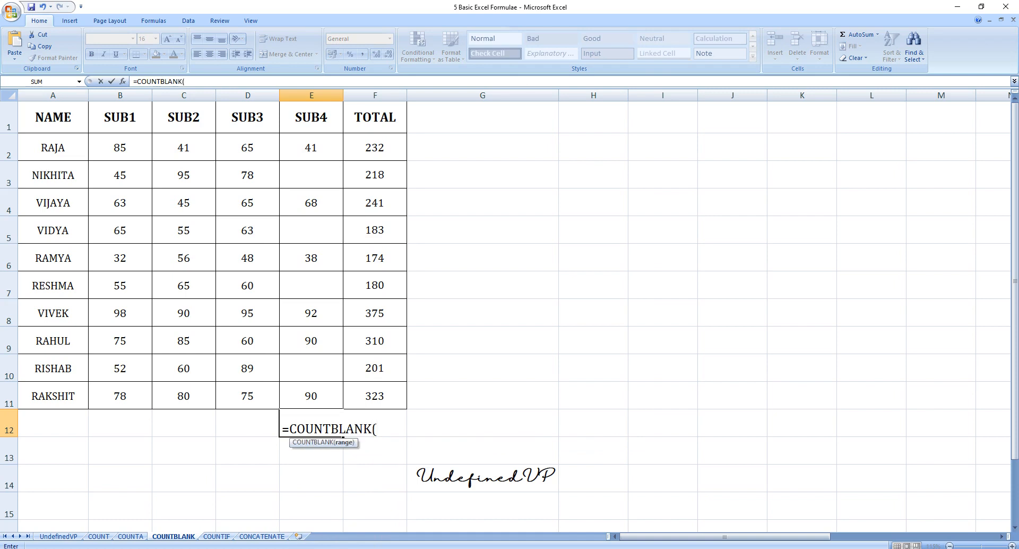
left_click_drag(318, 145, 327, 398)
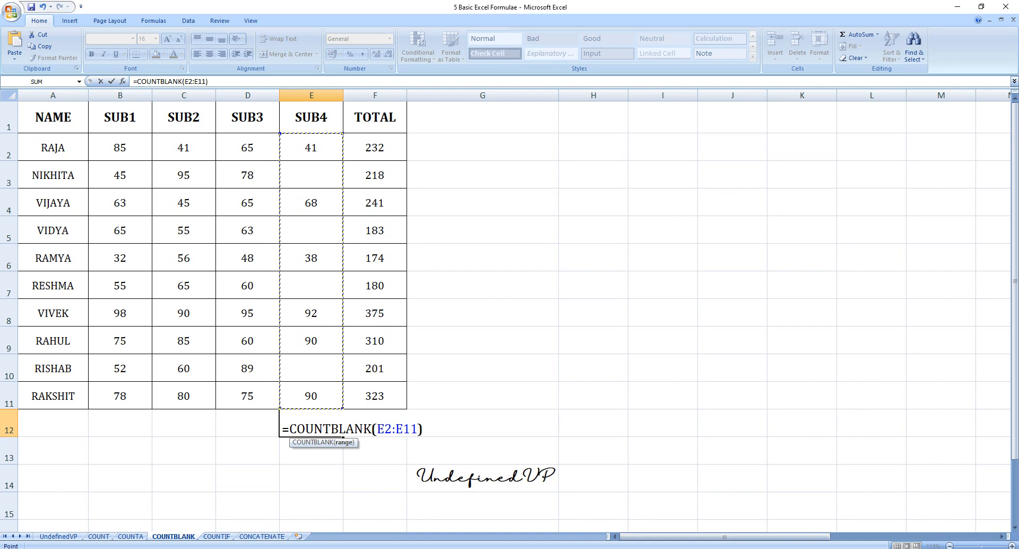
type(")")
key("Return")
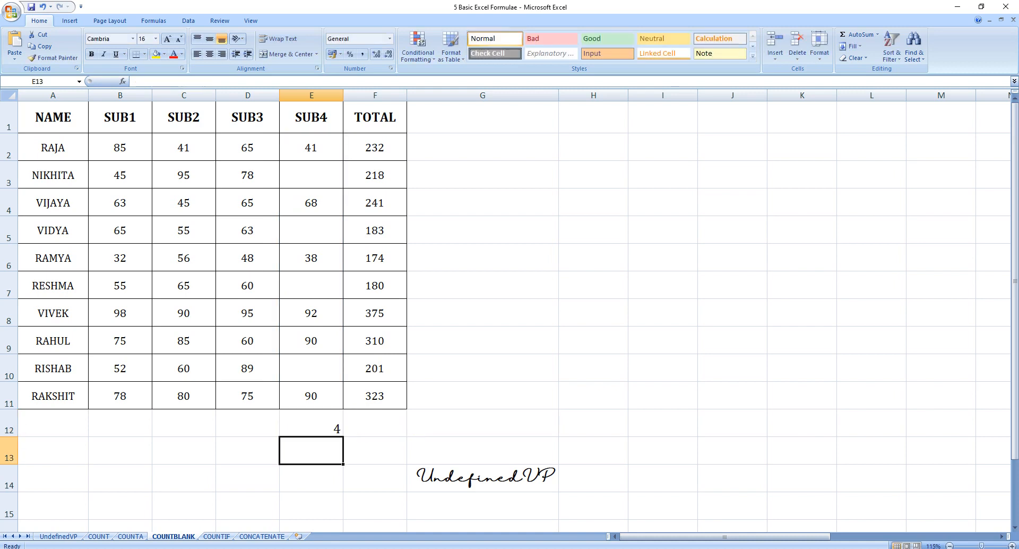
Step: Center the COUNTBLANK result in E12 horizontally and align it to the middle vertically
left_click(319, 423)
left_click(210, 54)
left_click(210, 38)
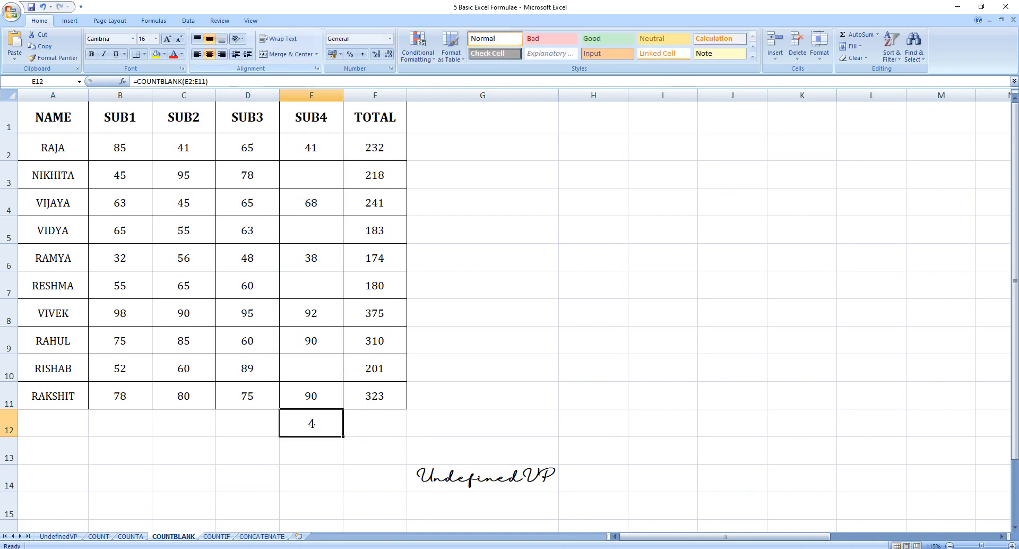
Step: Examine the empty SUB4 cells E10, E7, E5 and E3 within the counted range E2:E11
left_click(311, 368)
left_click(311, 285)
left_click(311, 230)
left_click(311, 175)
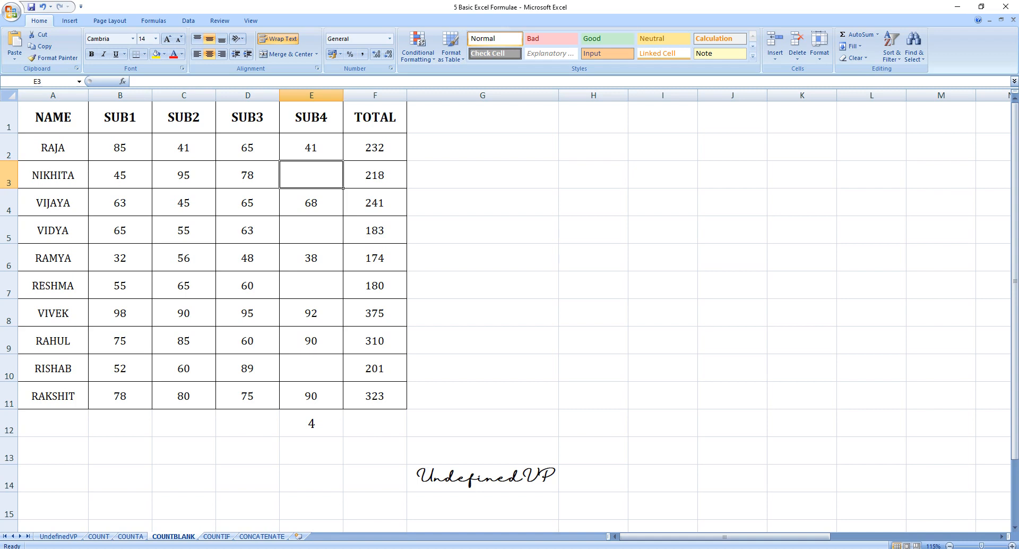
left_click_drag(311, 148, 311, 396)
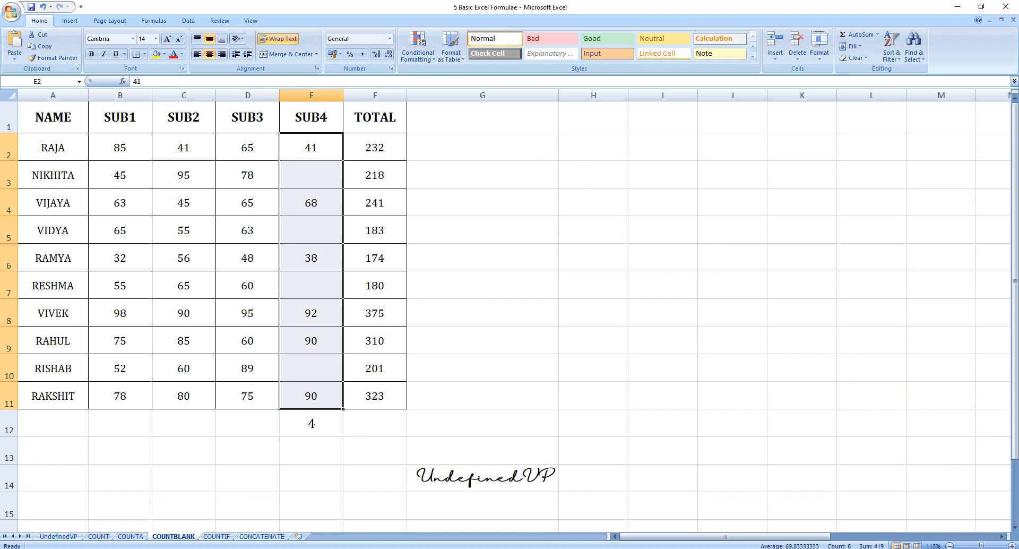
left_click(311, 368)
left_click(311, 285)
left_click(311, 230)
left_click(311, 175)
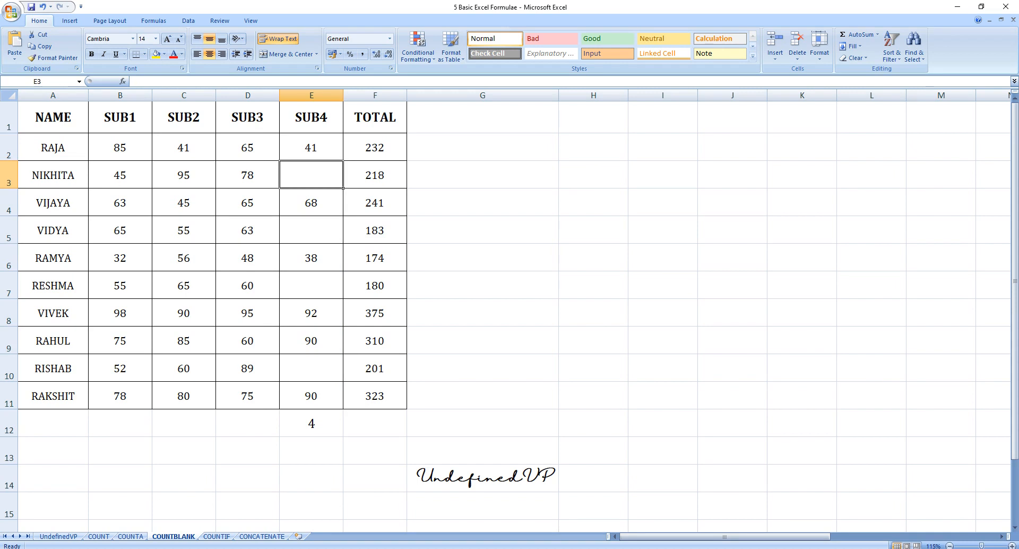
Step: Review the COUNT, COUNTA and COUNTBLANK sheets in turn to compare the three formulas
left_click(98, 536)
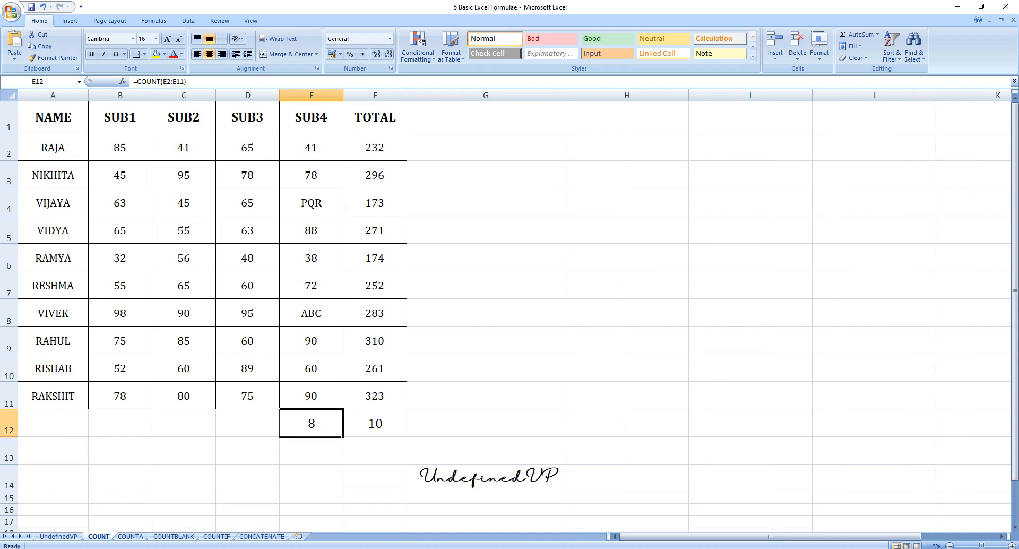
left_click(131, 536)
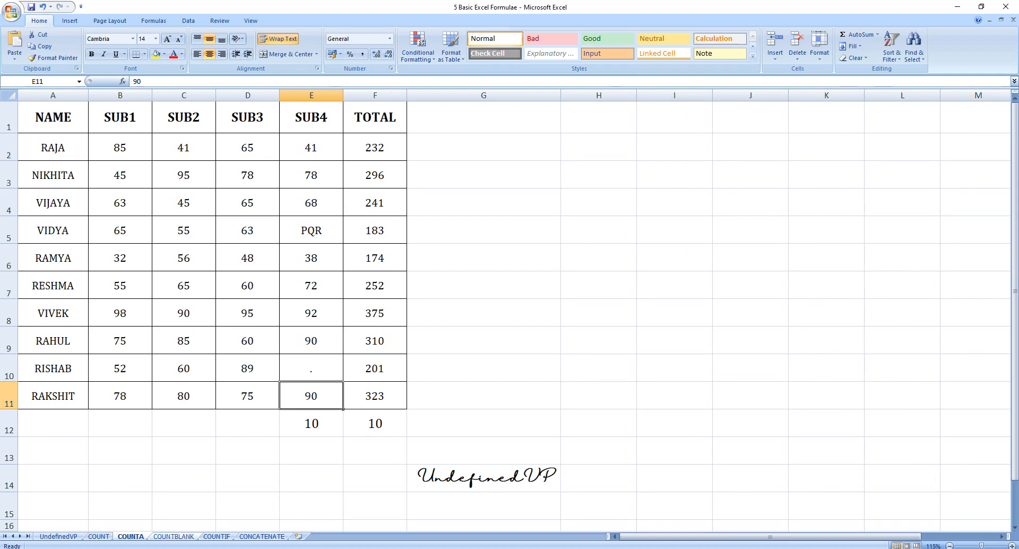
left_click(173, 536)
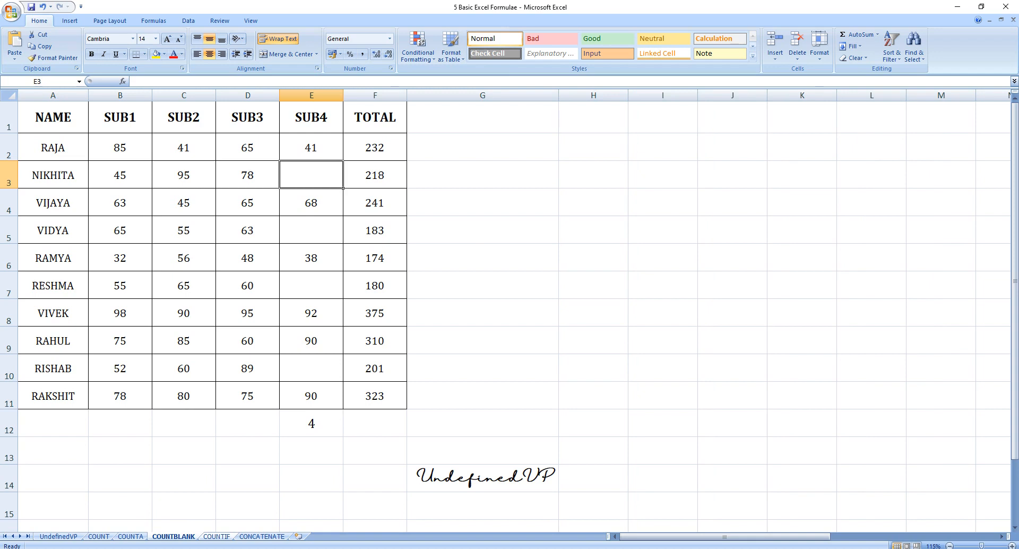
Step: On the COUNTIF sheet, examine the NAME column and the asterisk entries in the VIVA column
left_click(216, 536)
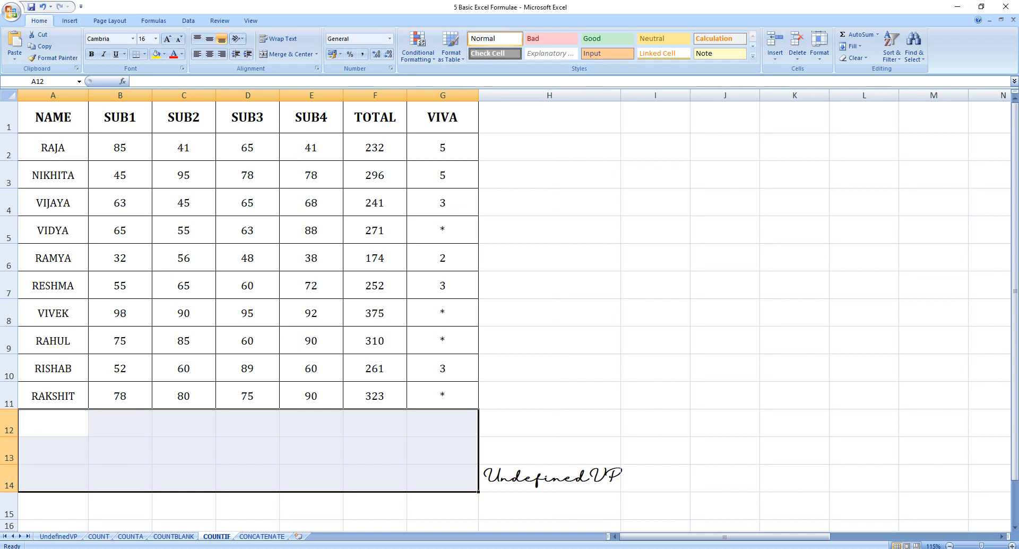
left_click(443, 423)
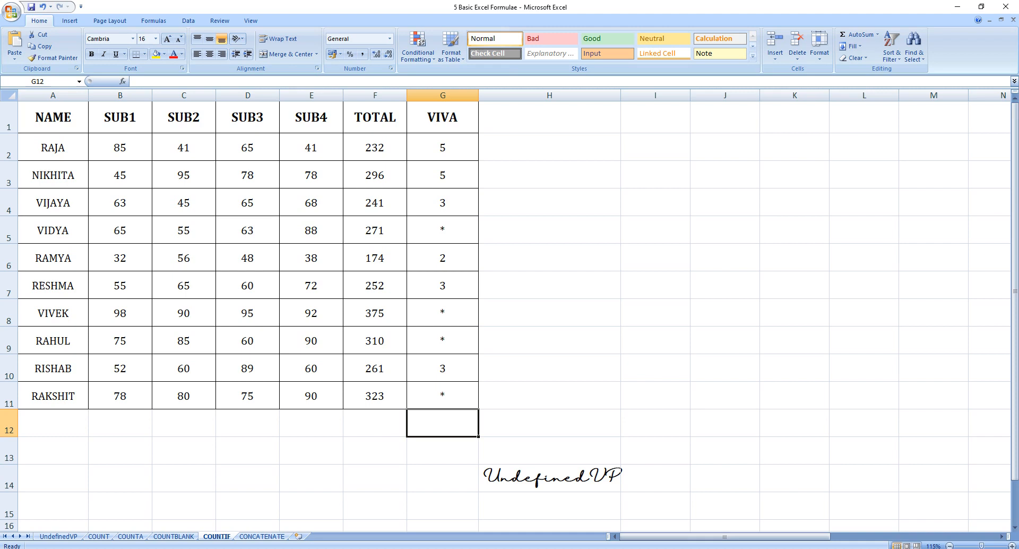
left_click_drag(53, 147, 53, 396)
left_click(655, 285)
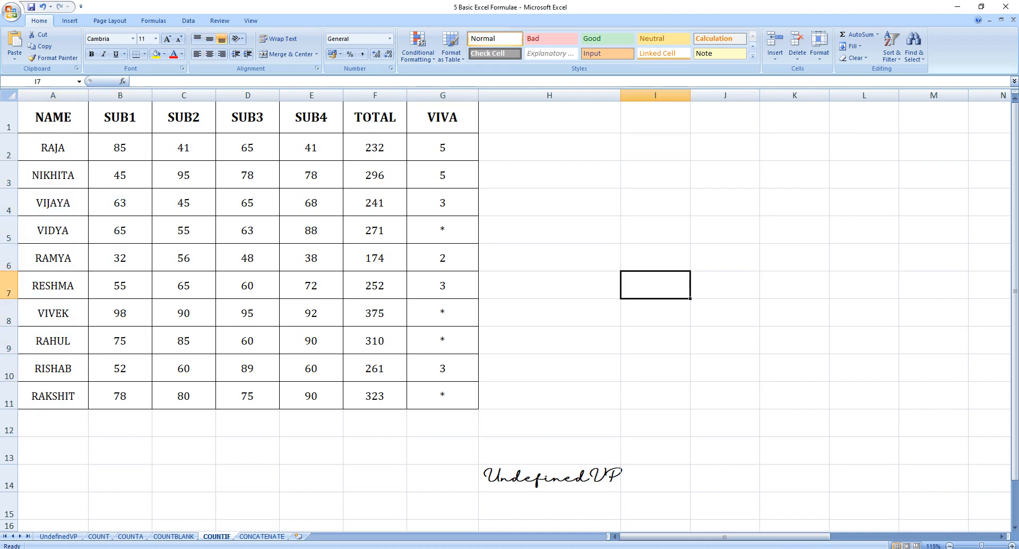
left_click(443, 231)
left_click(442, 313)
left_click(442, 340)
left_click(442, 396)
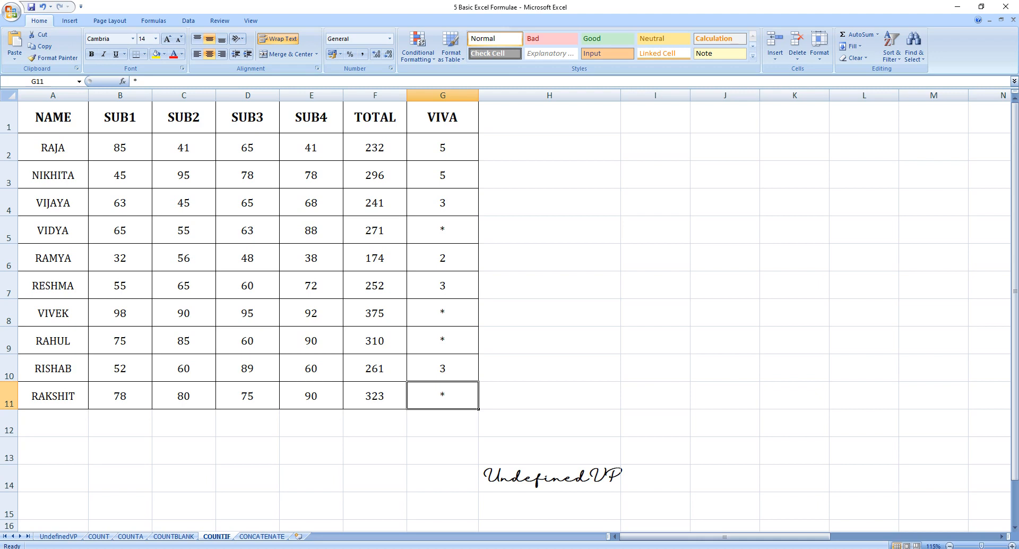
Step: Count the asterisk entries of the VIVA column in cell G12 with =COUNTIF(G2:G11,"*")
left_click(443, 423)
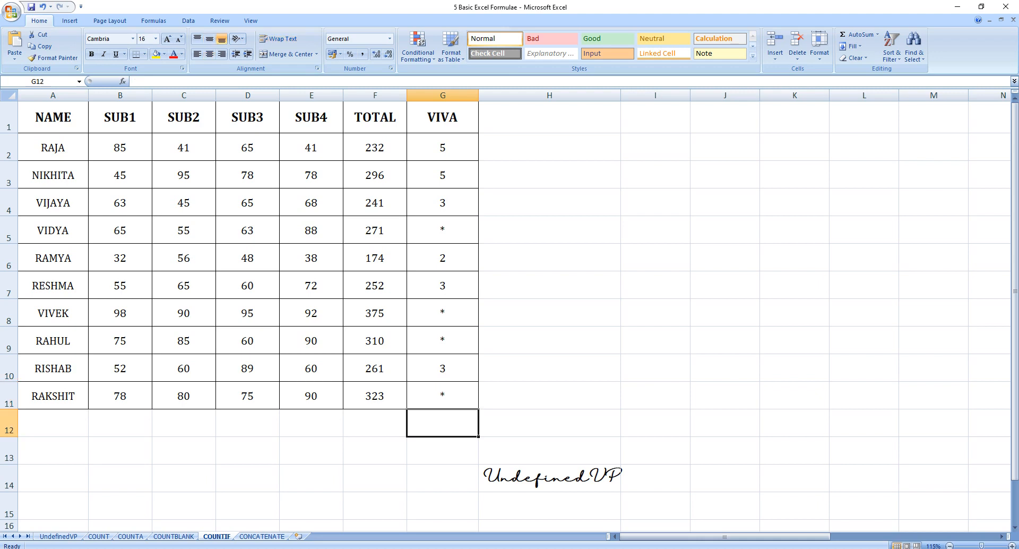
type("=COU")
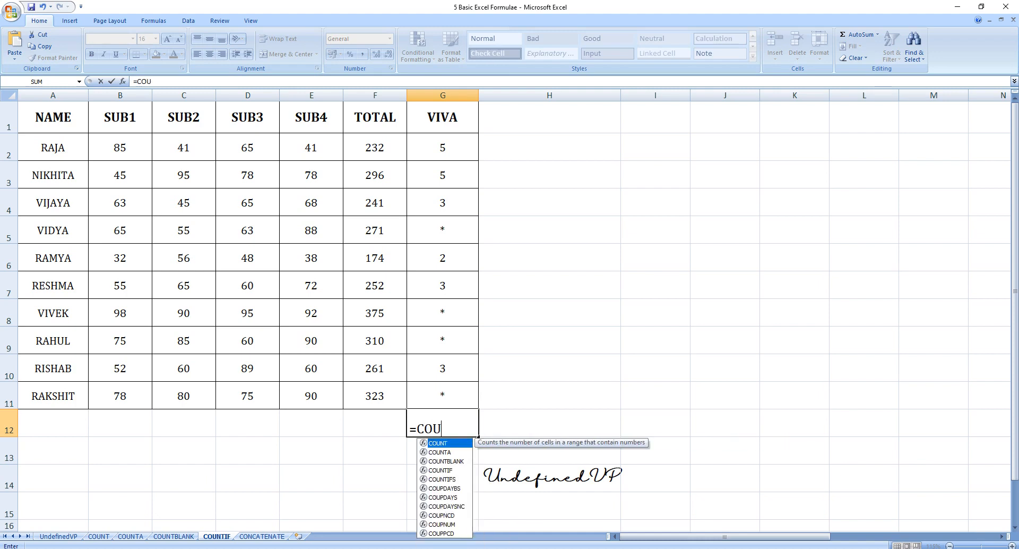
type("NTIF")
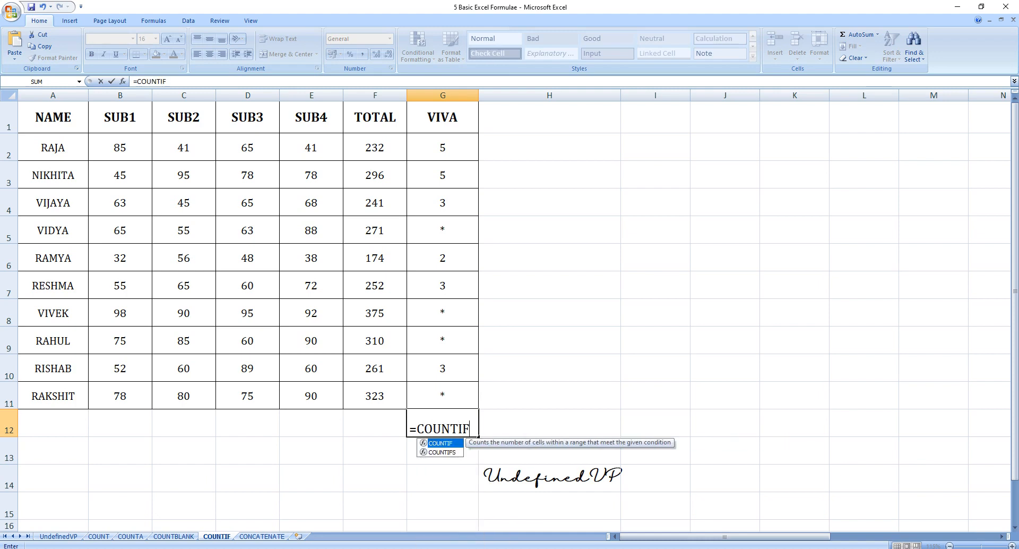
type("(")
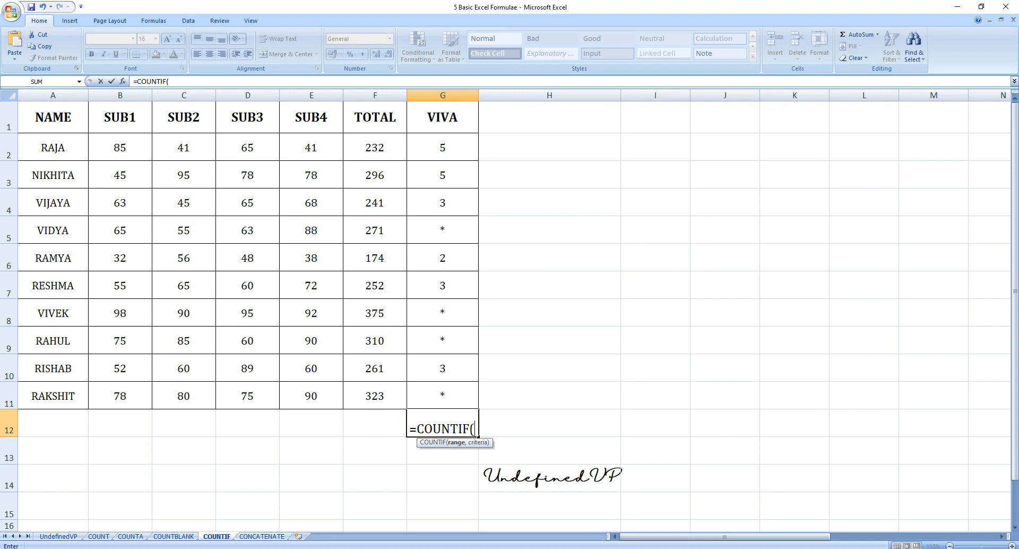
left_click_drag(442, 147, 467, 397)
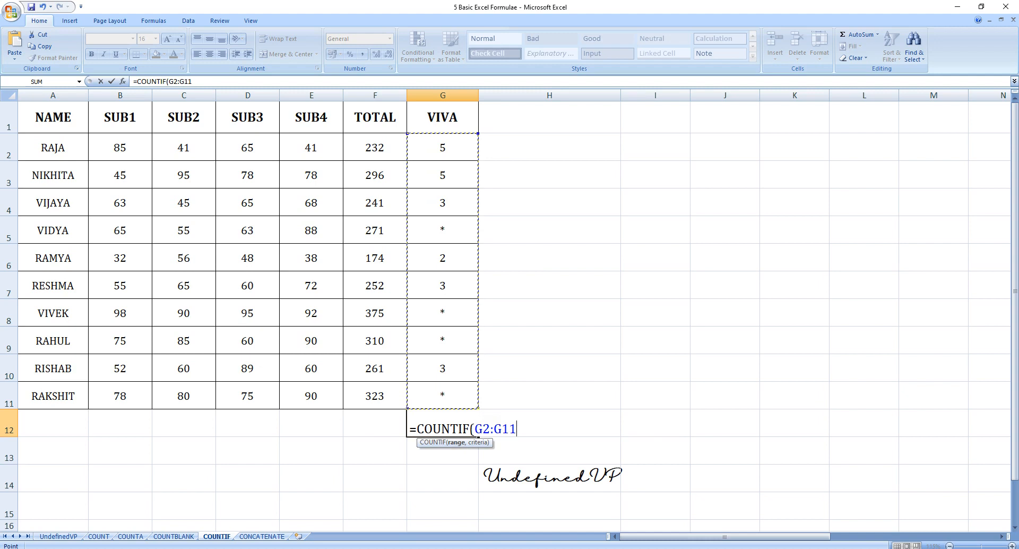
type(",\"*\")")
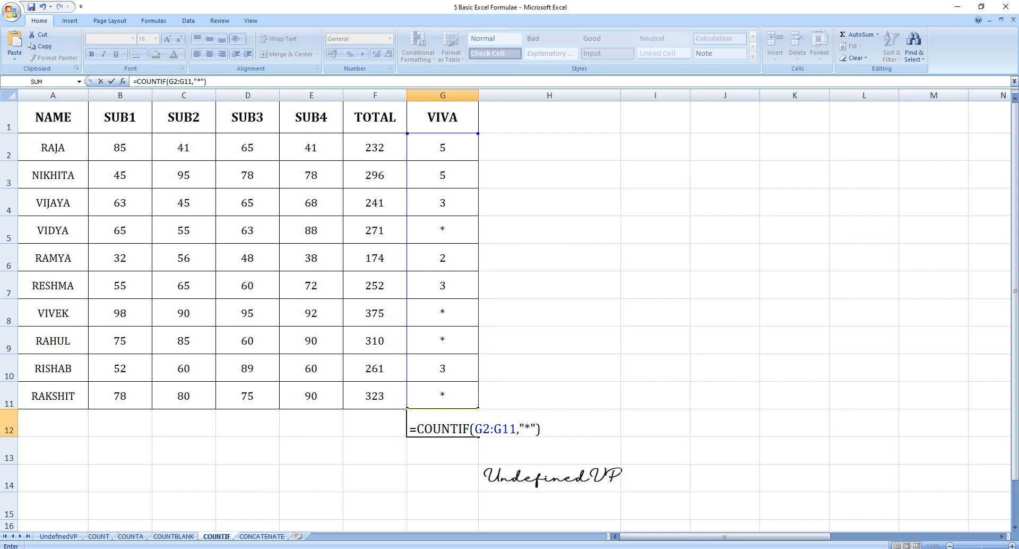
key("Return")
left_click(443, 423)
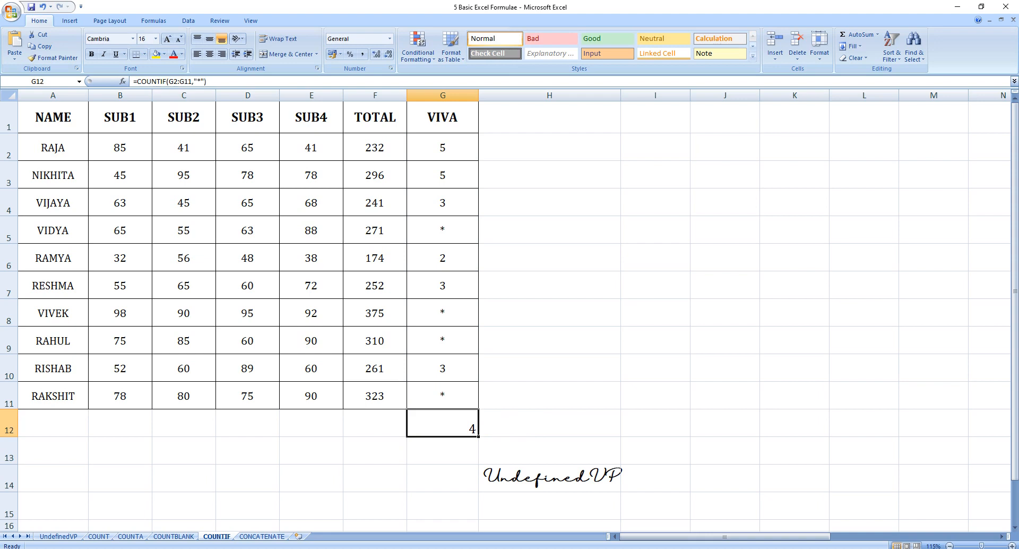
Step: Align the content of cell G12 to the centre horizontally and to the middle vertically
left_click(210, 55)
left_click(210, 39)
Step: Examine the range and asterisk criteria of the COUNTIF formula in G12, and the VIVA cells G2:G11 it covers
left_click(199, 81)
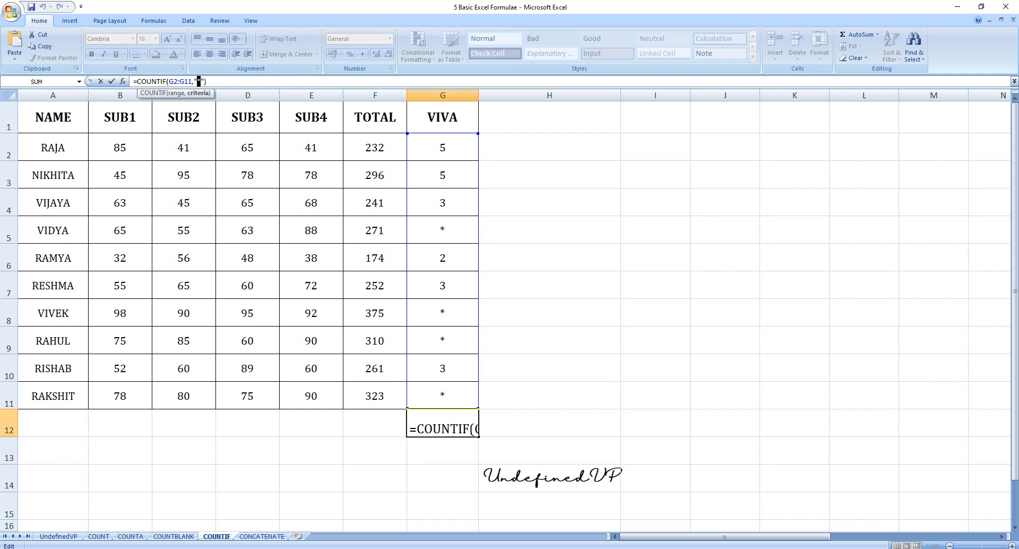
left_click_drag(169, 81, 192, 81)
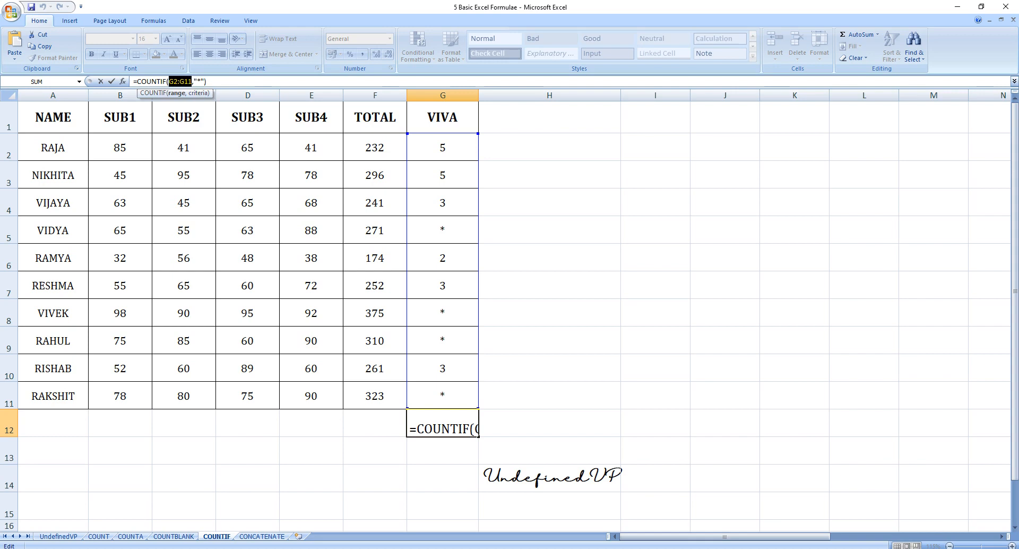
left_click_drag(156, 82, 201, 81)
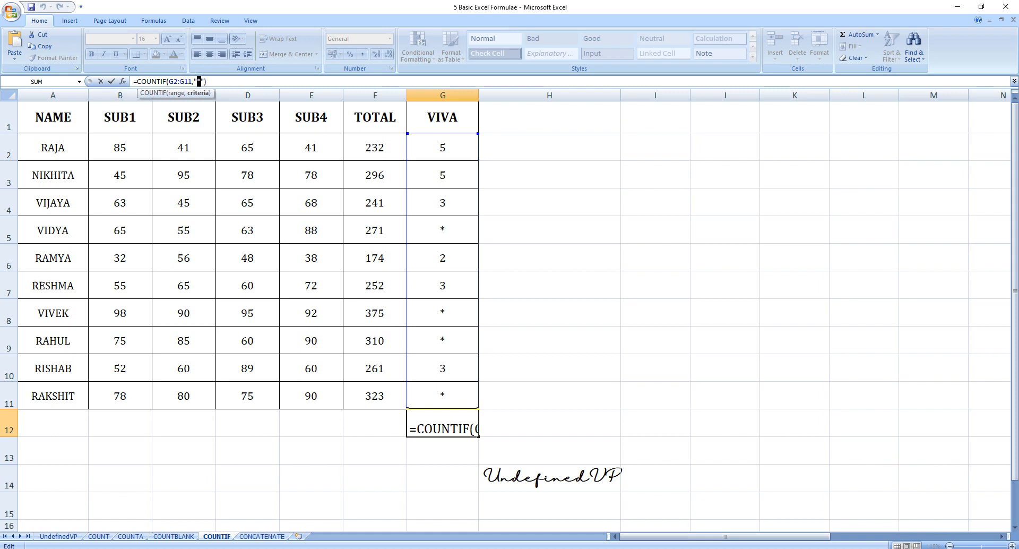
key("Return")
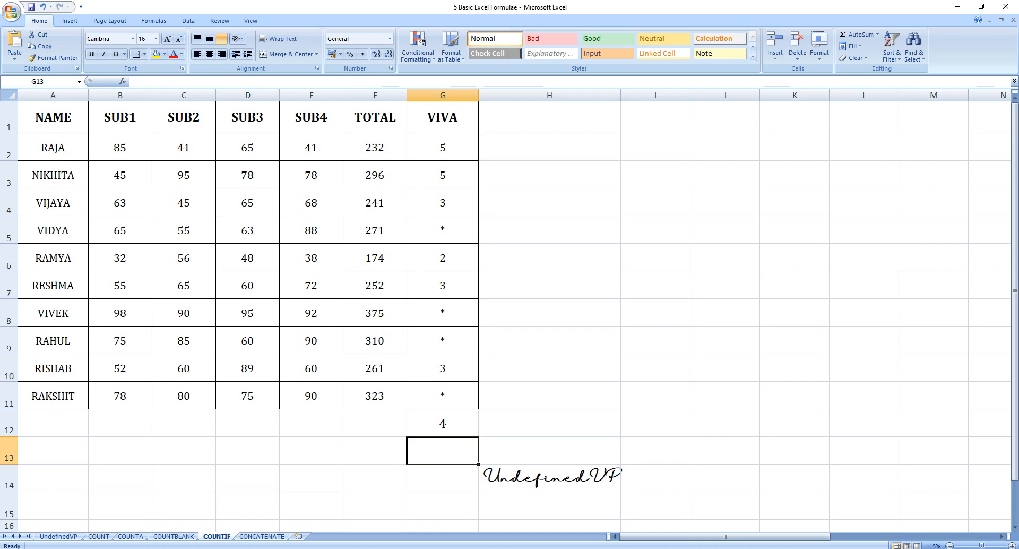
left_click_drag(442, 147, 442, 396)
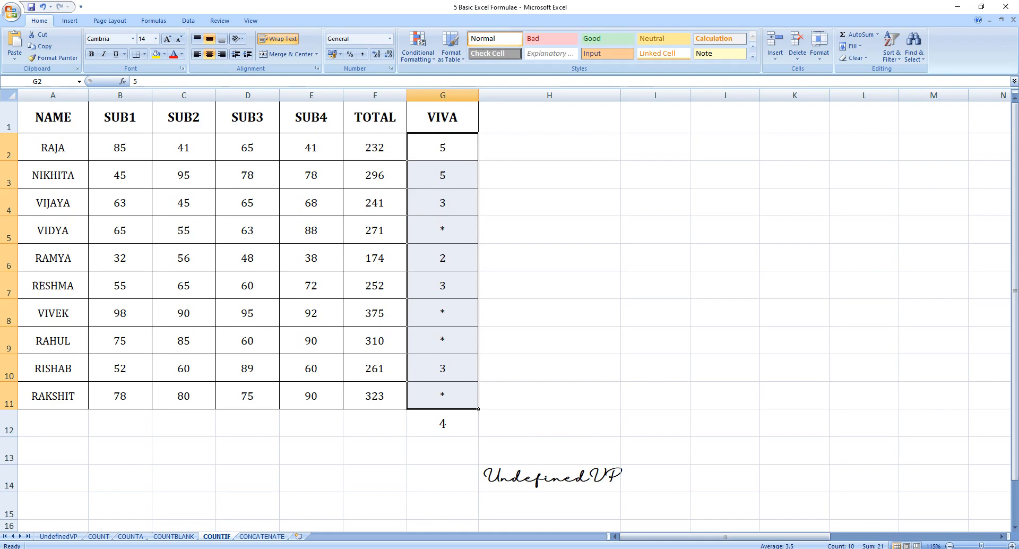
Step: Replace the VIVA entry in cell G10 with an asterisk
left_click(442, 368)
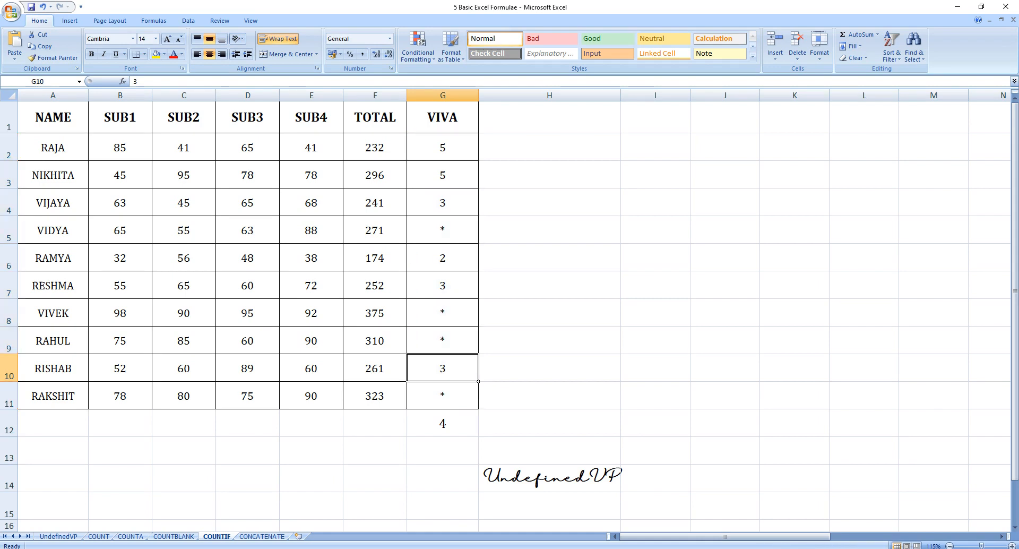
type("*")
key("Return")
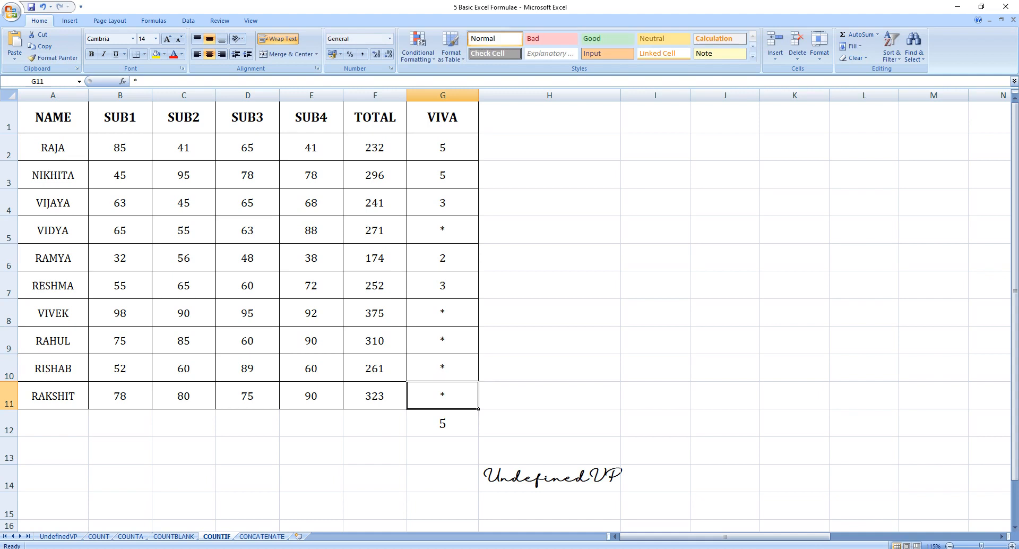
Step: Set the VIVA entry in G10 to 5 and in G9 to 3, and check the COUNTIF cell G12
left_click(442, 368)
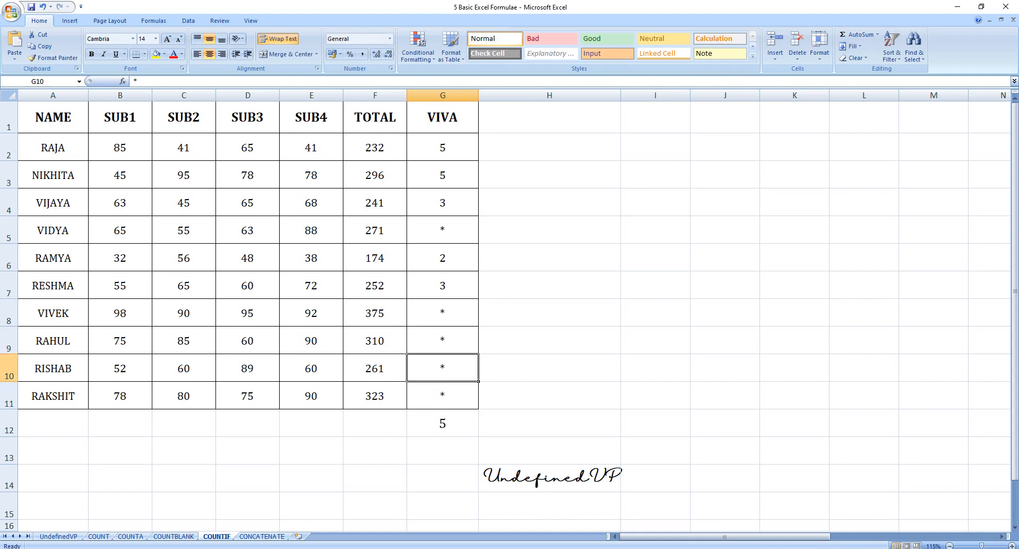
type("5")
key("Up")
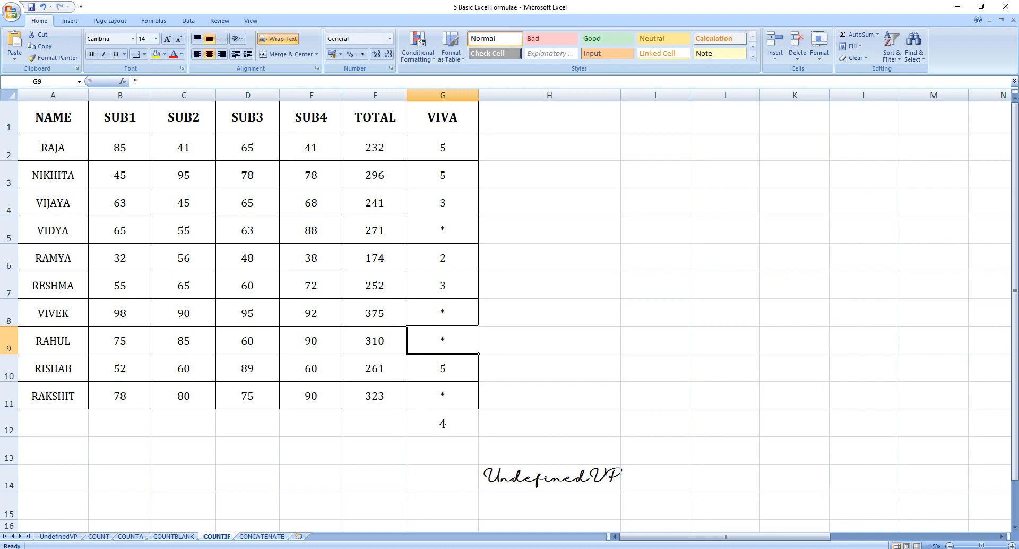
type("3")
key("Return")
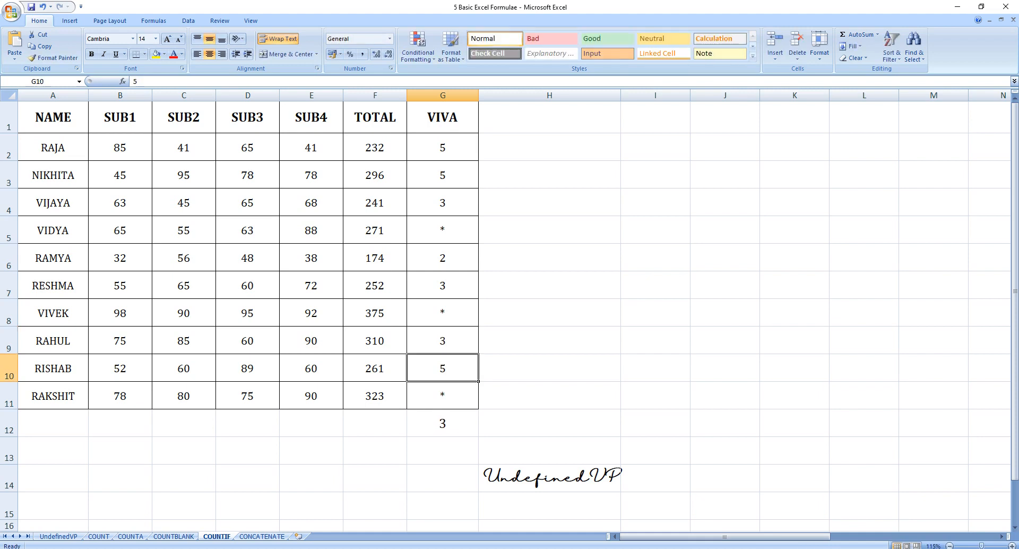
left_click(442, 423)
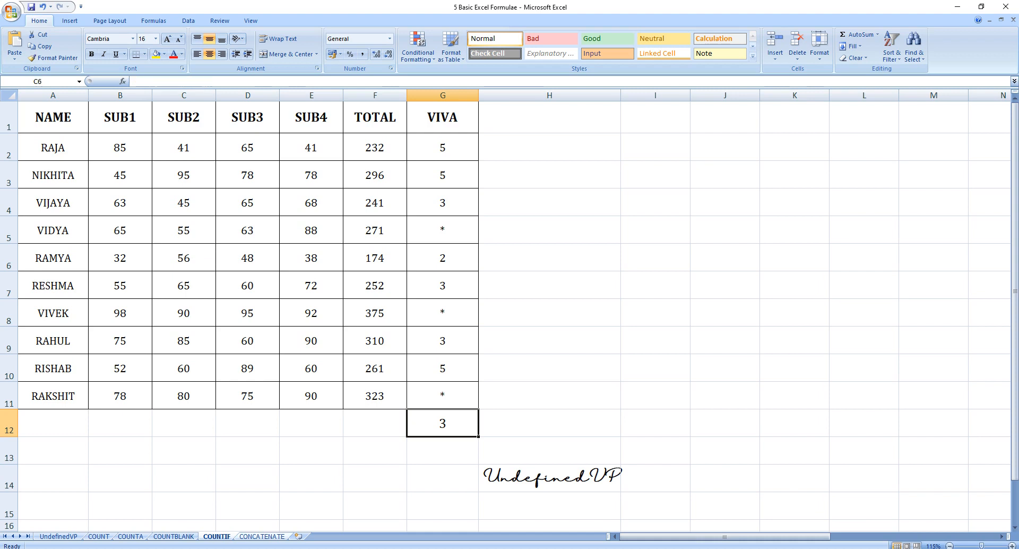
Step: On the CONCATENATE sheet, join the first and last names of row 2 in C2 with =A2&B2
left_click(262, 537)
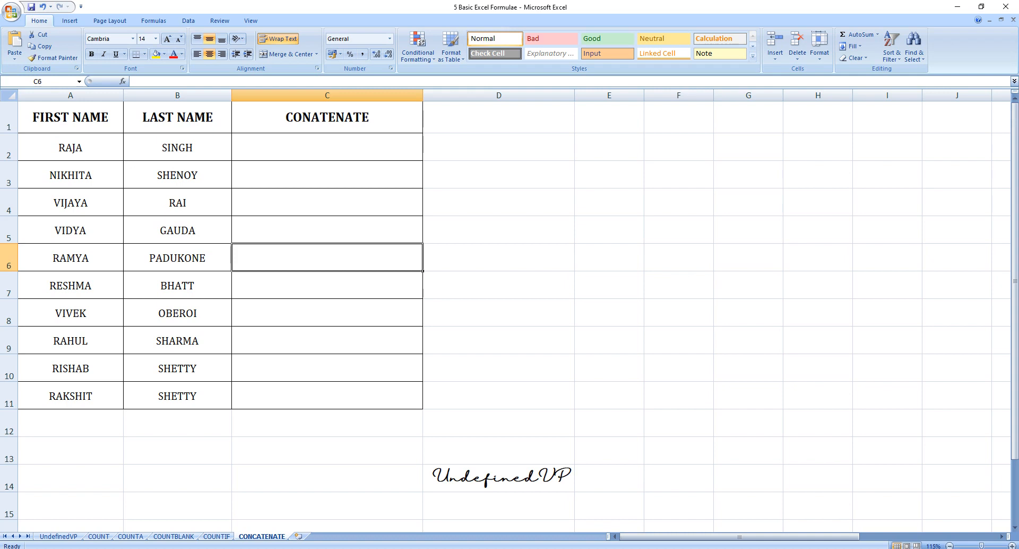
left_click(327, 147)
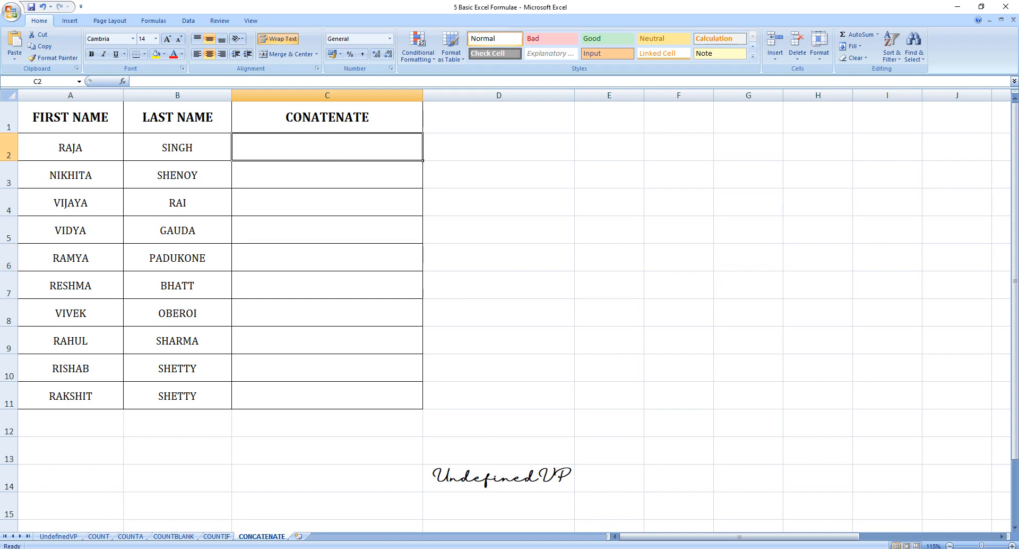
type("=")
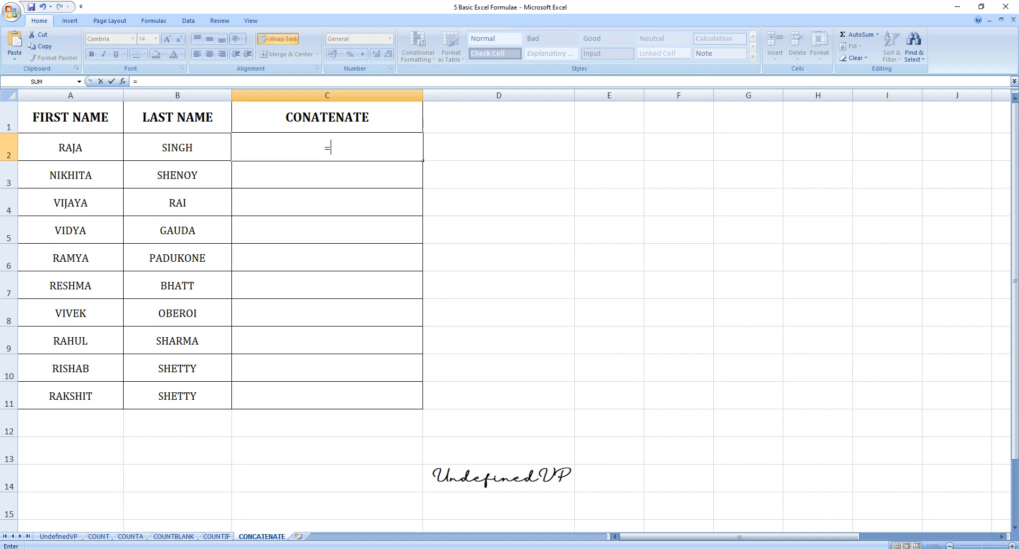
left_click(71, 147)
type("&")
key("Left")
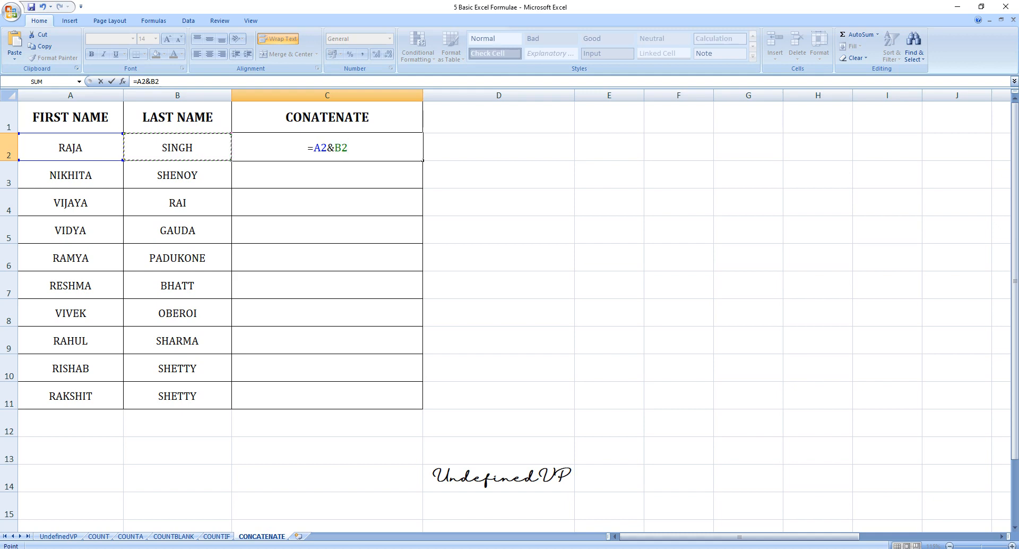
key("Return")
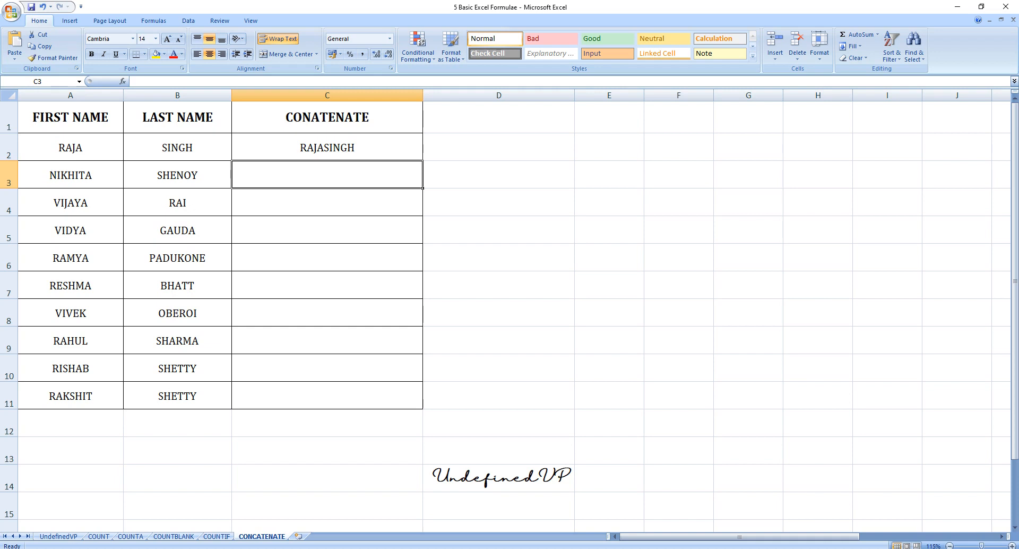
Step: Clear the formula in cell C2 and undo the deletion
left_click(327, 147)
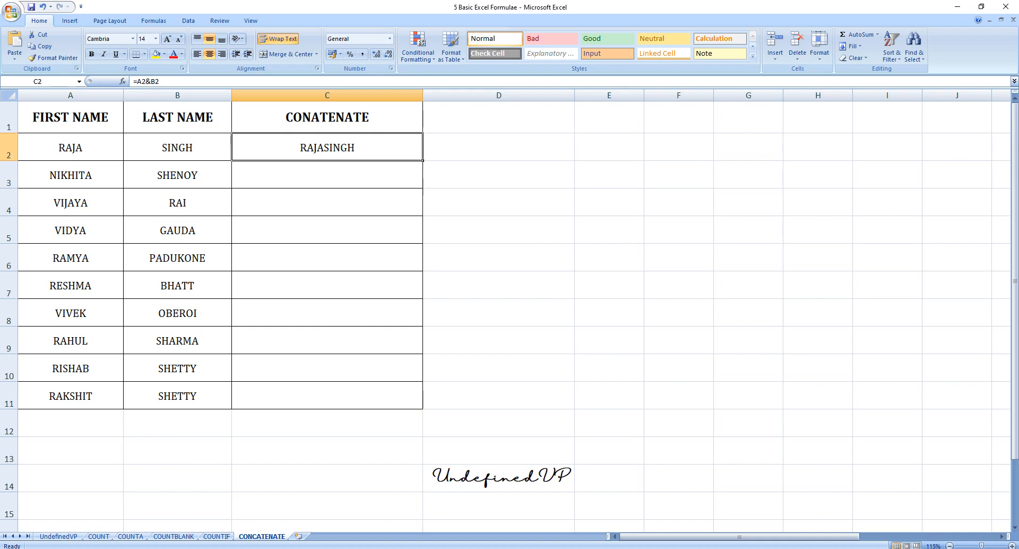
key("Delete")
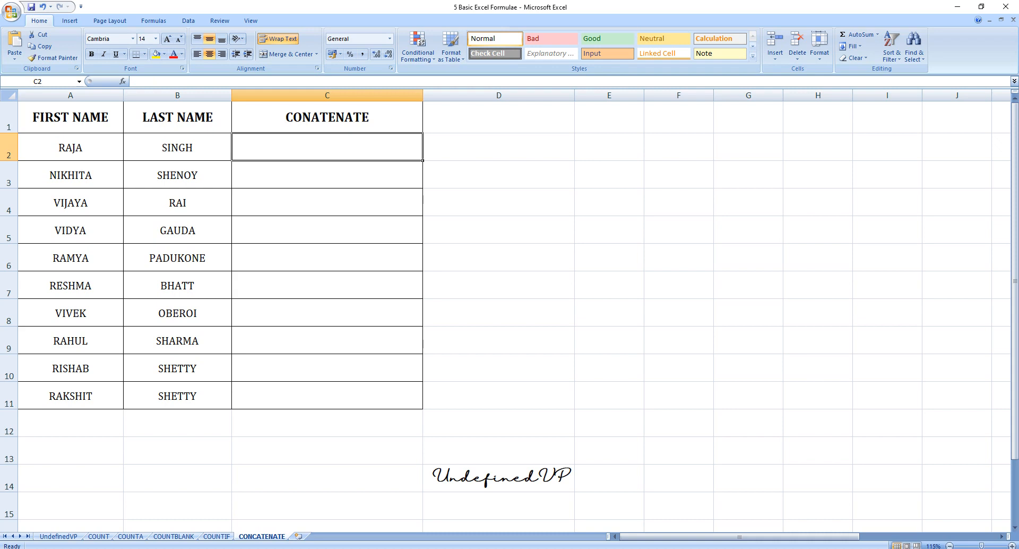
key("ctrl+z")
Step: Join the first and last names of row 3 with a space between them in C3 using =A3&" "&B3
left_click(327, 174)
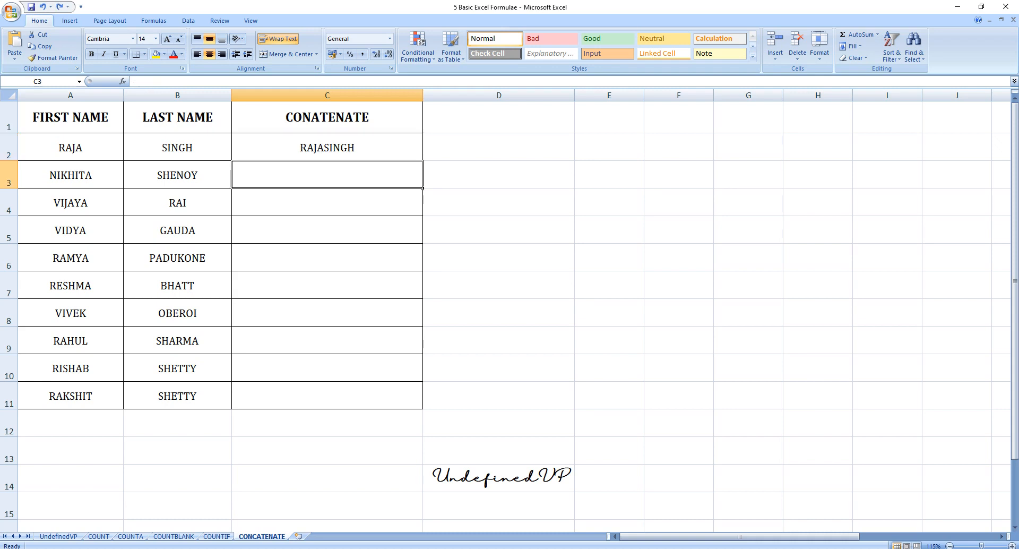
type("=")
left_click(71, 175)
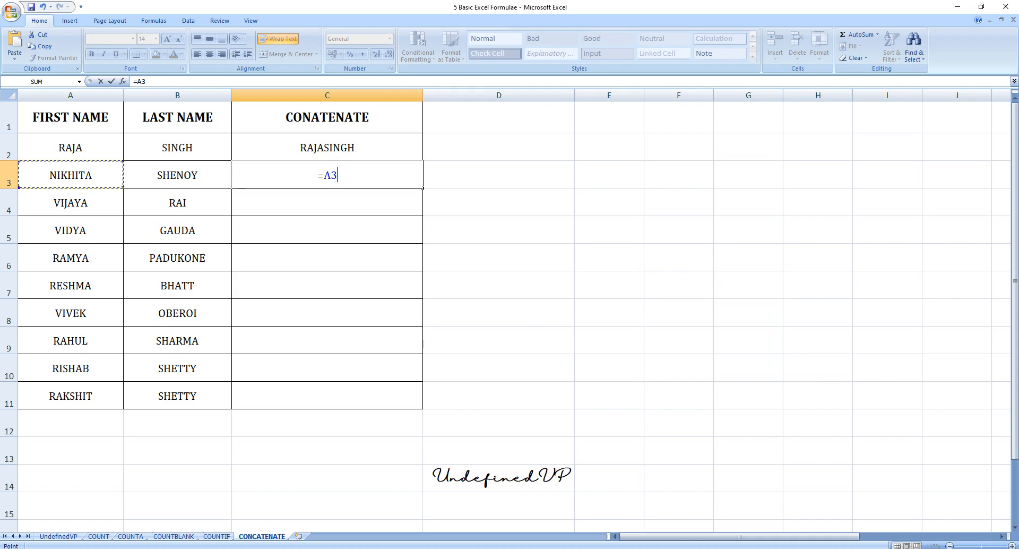
type("&\"")
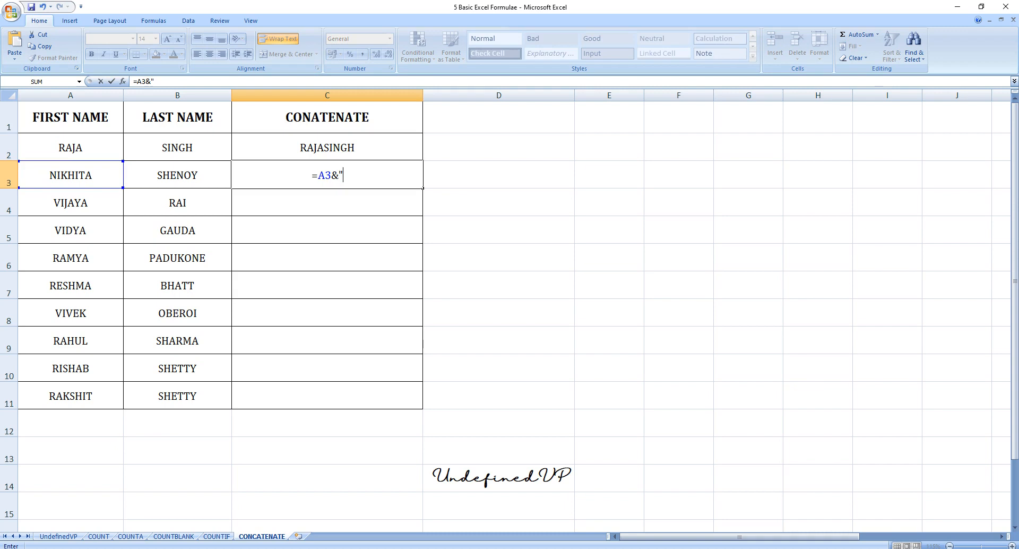
type(" \"&")
key("Left")
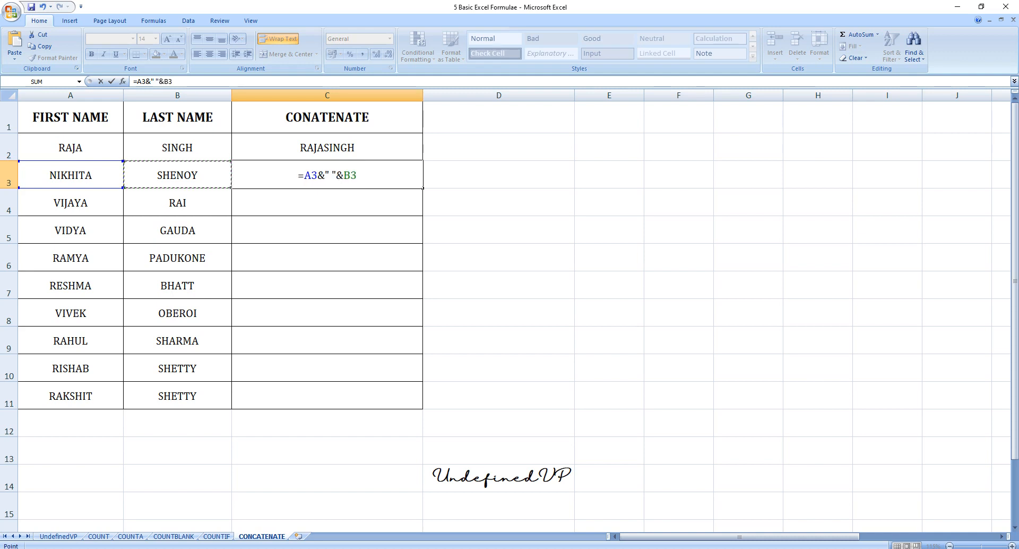
key("Return")
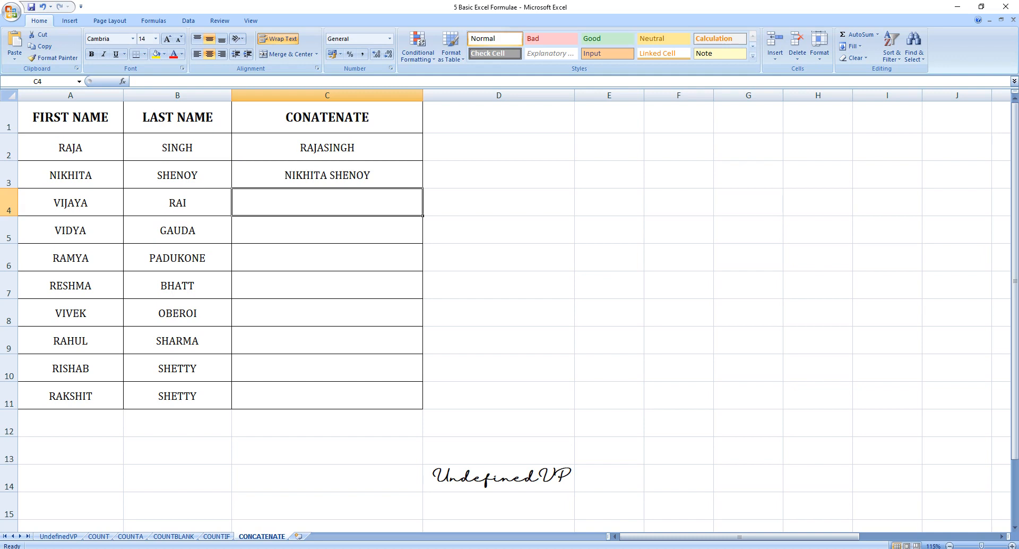
Step: Examine the quoted space and the B3 reference in the formula of cell C3, leaving the formula as it is
double_click(329, 175)
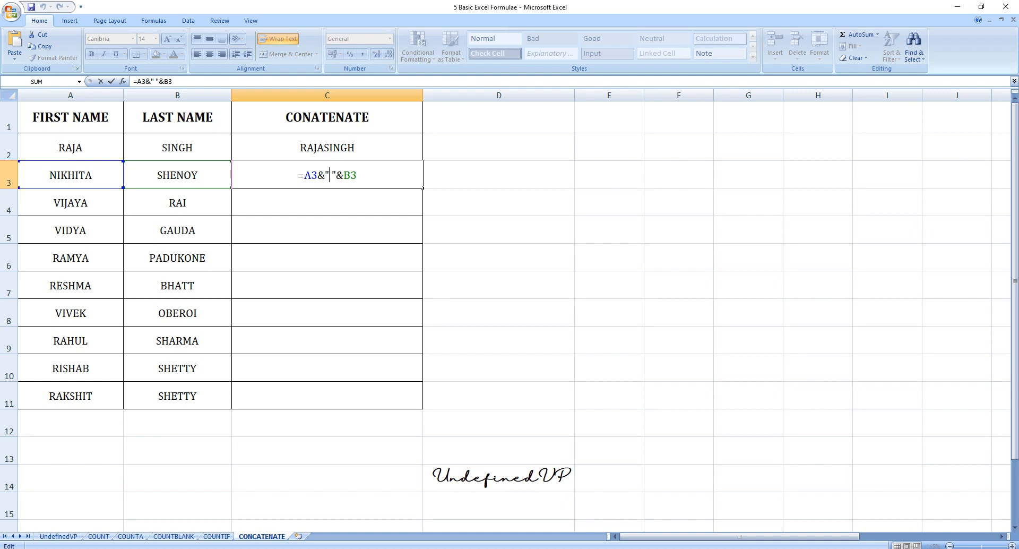
key("shift+Left")
key("shift+Left")
key("shift+Right")
key("End")
key("shift+Left")
key("shift+Left")
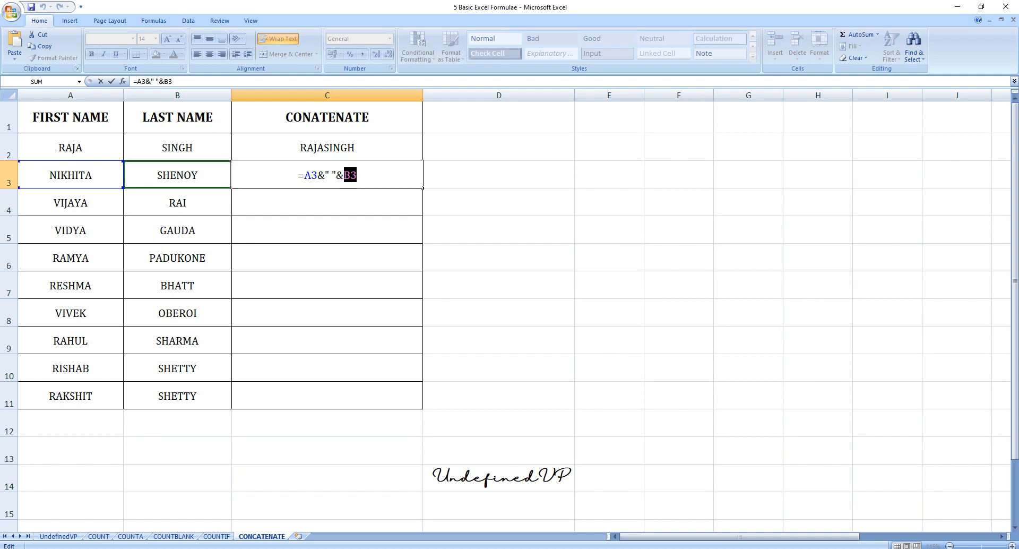
key("Right")
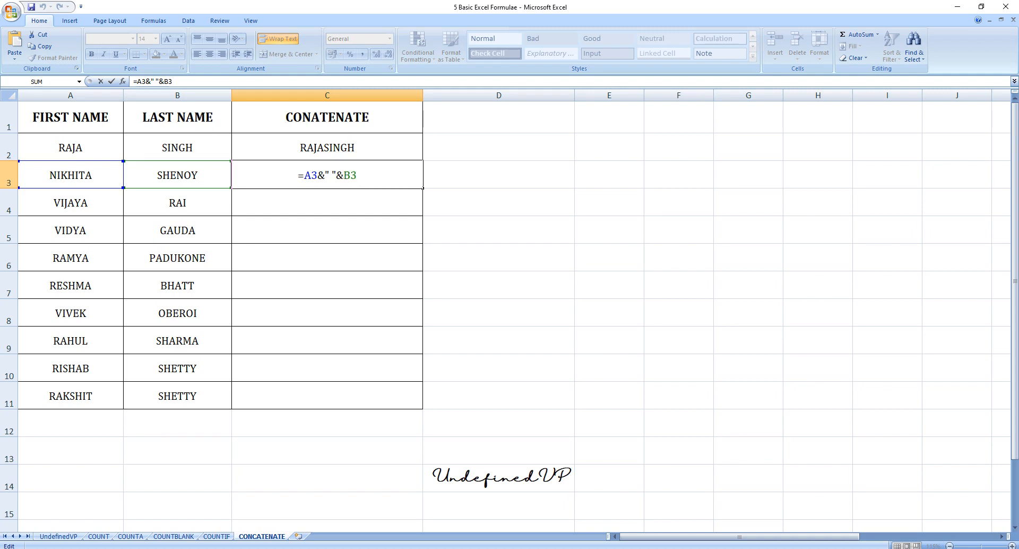
key("Return")
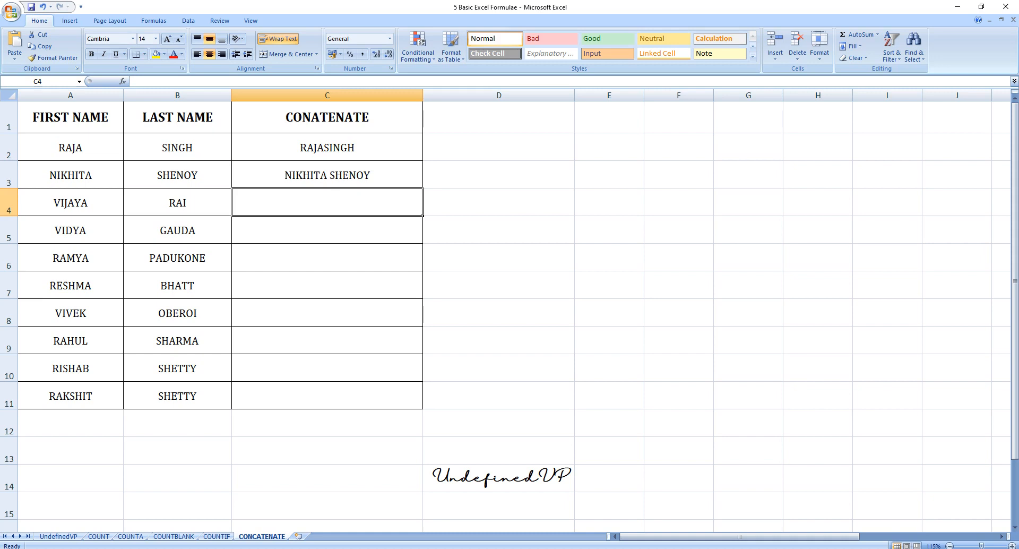
Step: Join the first and last names of row 4 in cell C4 with =CONCATENATE(A4,B4)
type("=CONVATENAT")
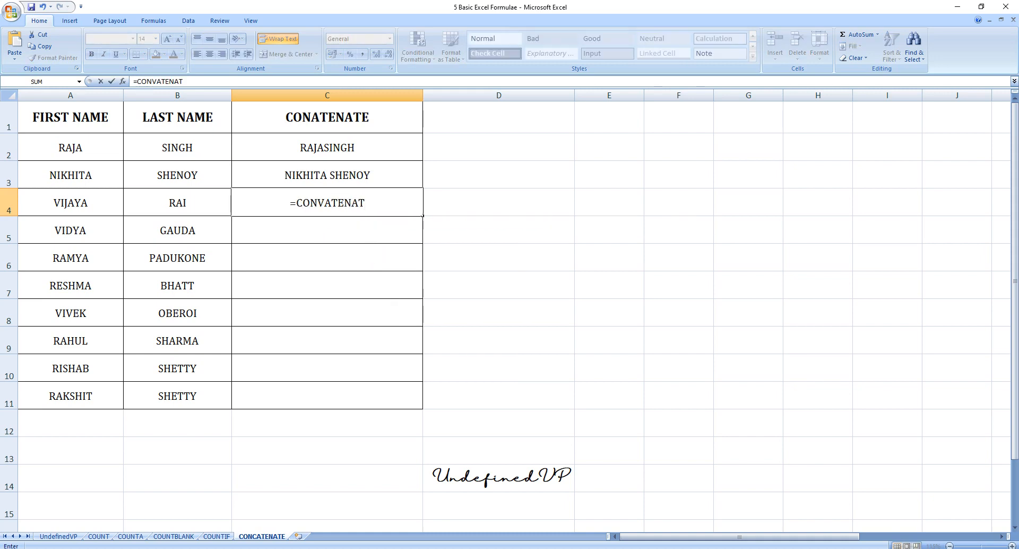
key("BackSpace")
key("BackSpace")
key("BackSpace")
key("BackSpace")
key("BackSpace")
key("BackSpace")
key("BackSpace")
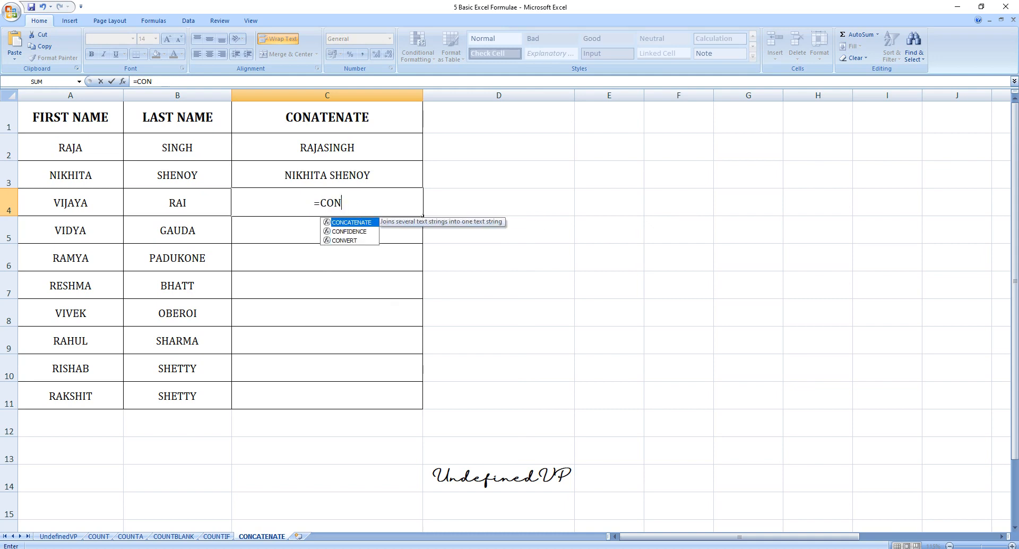
type("CATENE=A")
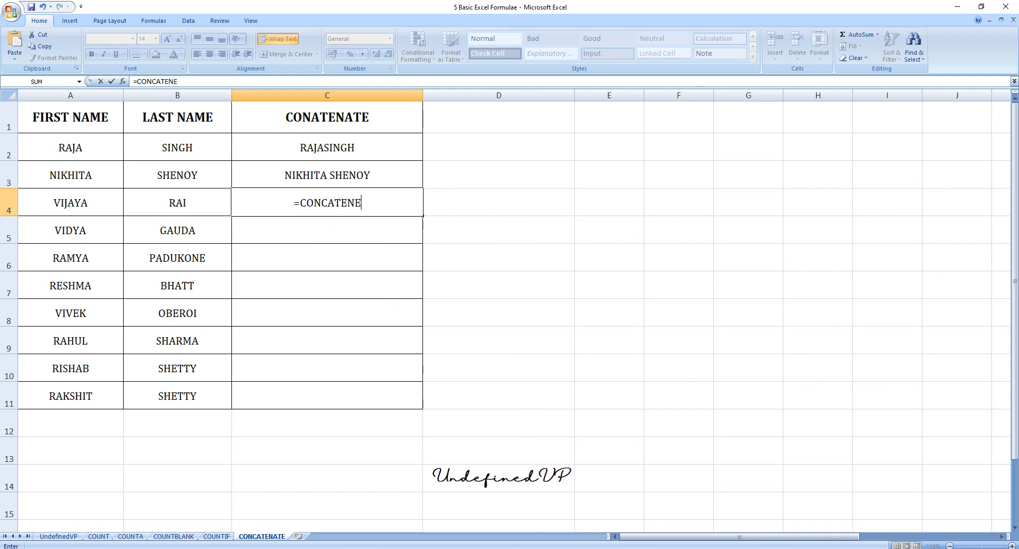
key("BackSpace")
key("BackSpace")
key("BackSpace")
type("A")
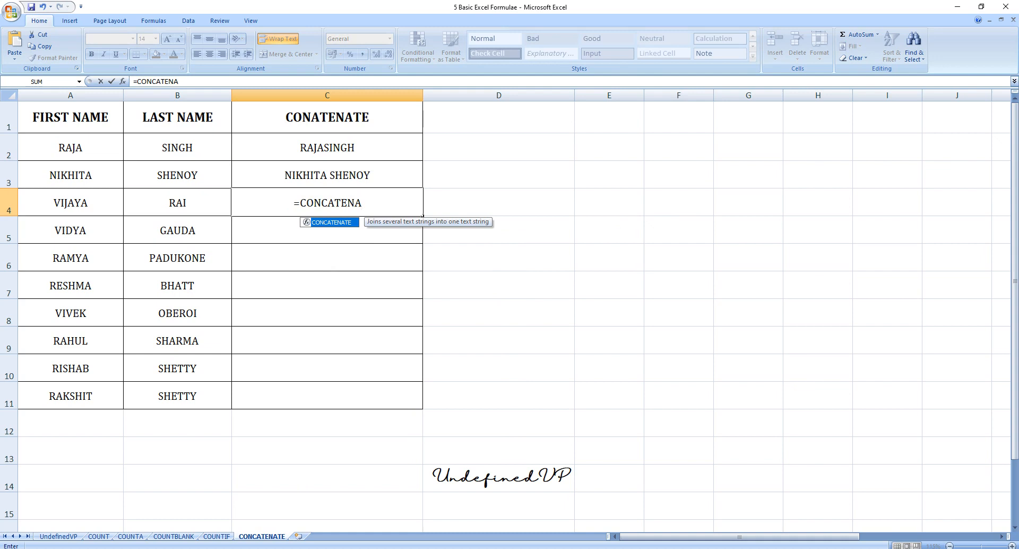
type("TE")
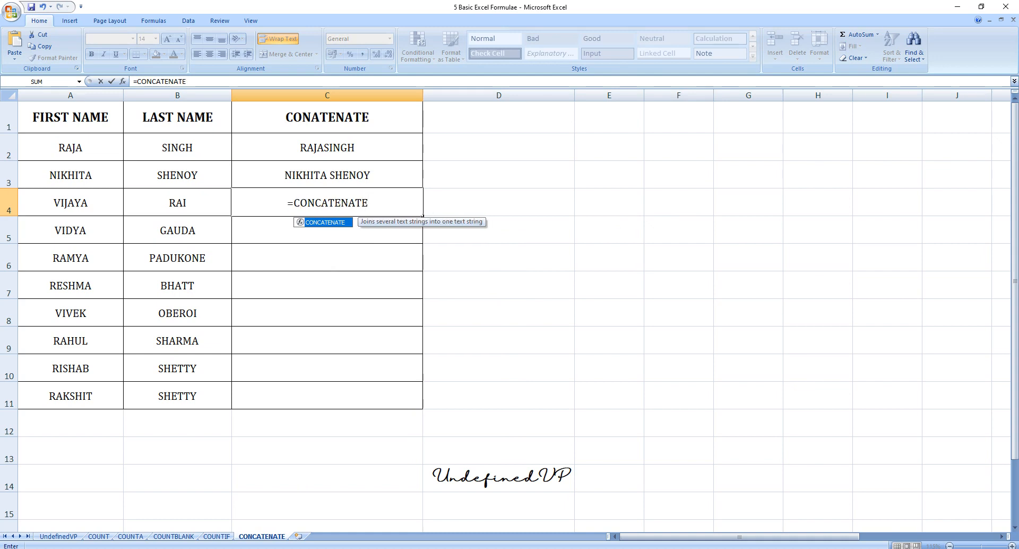
type("(")
left_click(71, 203)
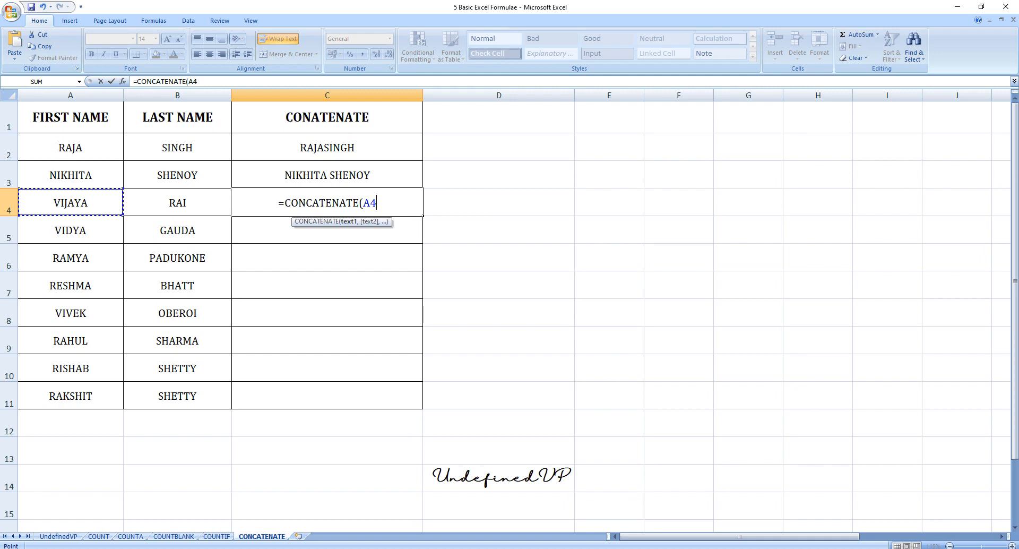
type(",")
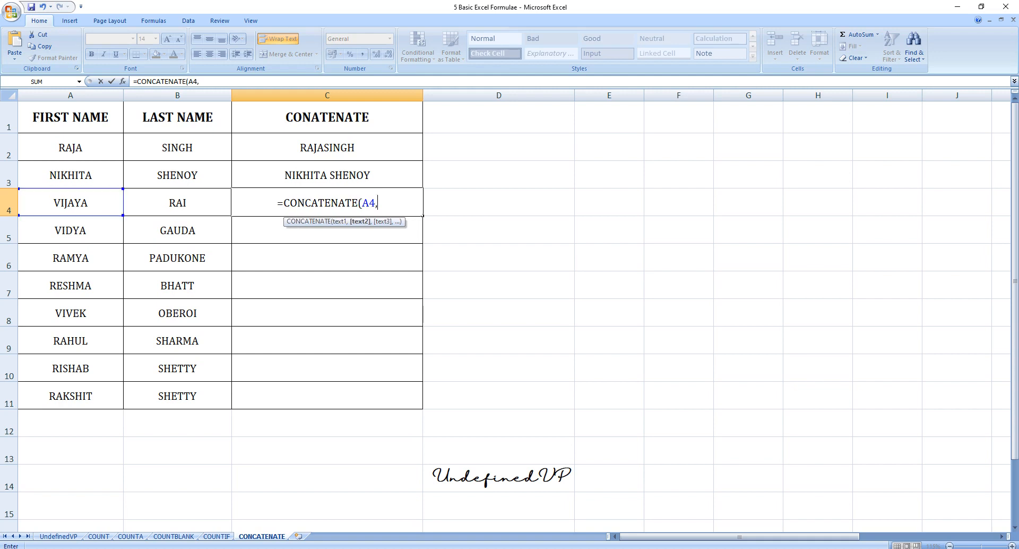
key("Left")
type(")")
key("Return")
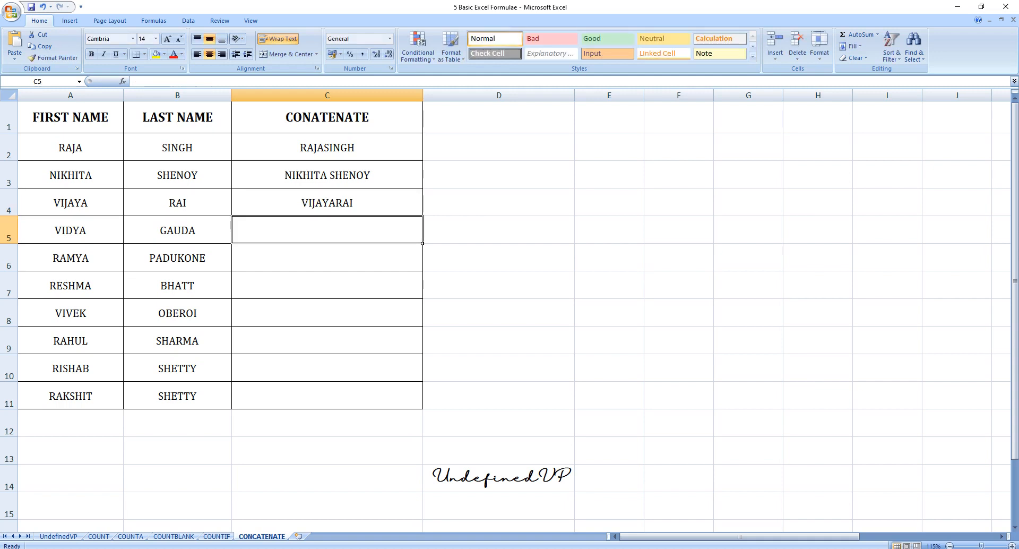
Step: Examine the CONCATENATE function name in the formula of cell C4, leaving the formula as it is
key("Up")
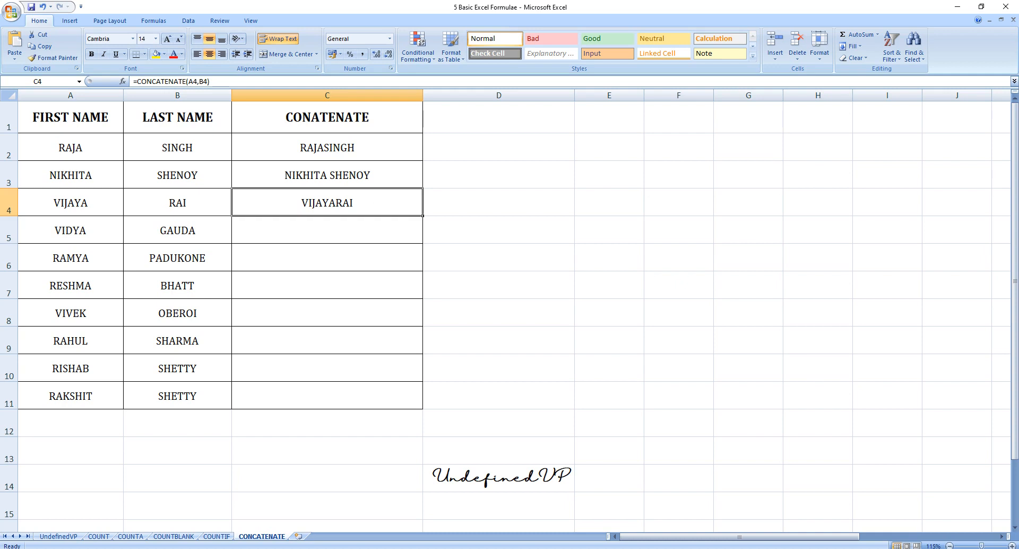
left_click_drag(137, 81, 186, 81)
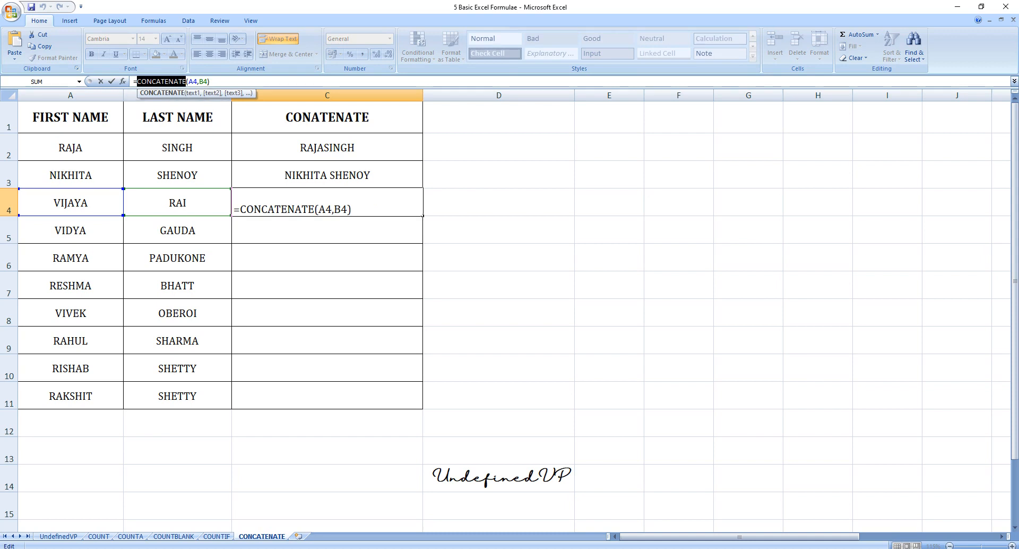
key("Return")
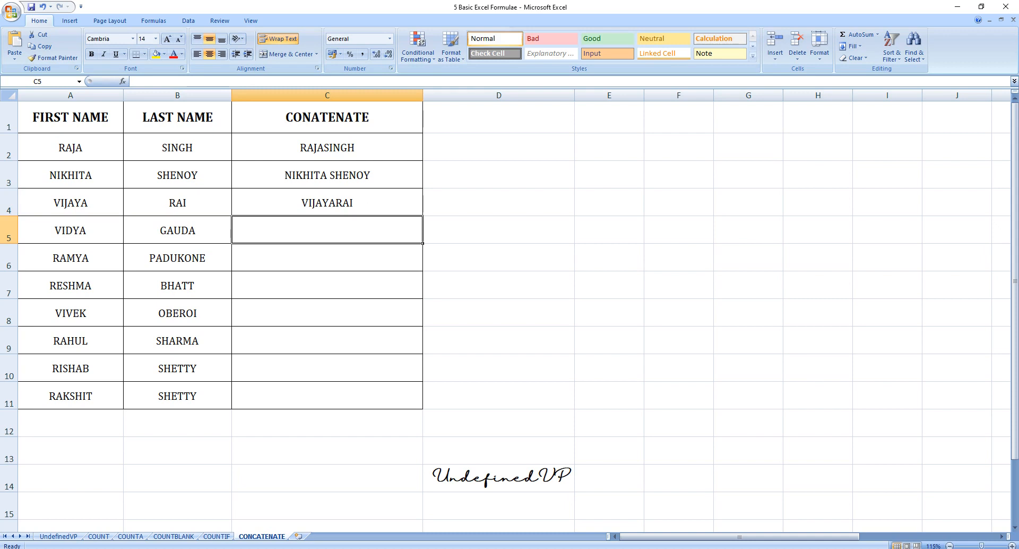
left_click(327, 203)
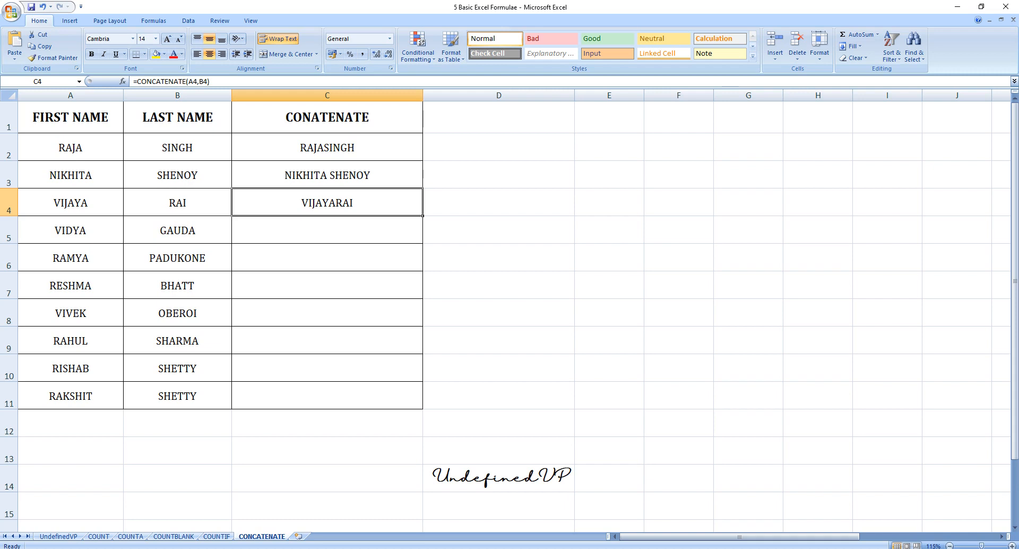
Step: Join the first and last names of row 5 with a space between them in C5 using =CONCATENATE(A5," ",B5)
left_click(327, 231)
type("=CONCATENATE")
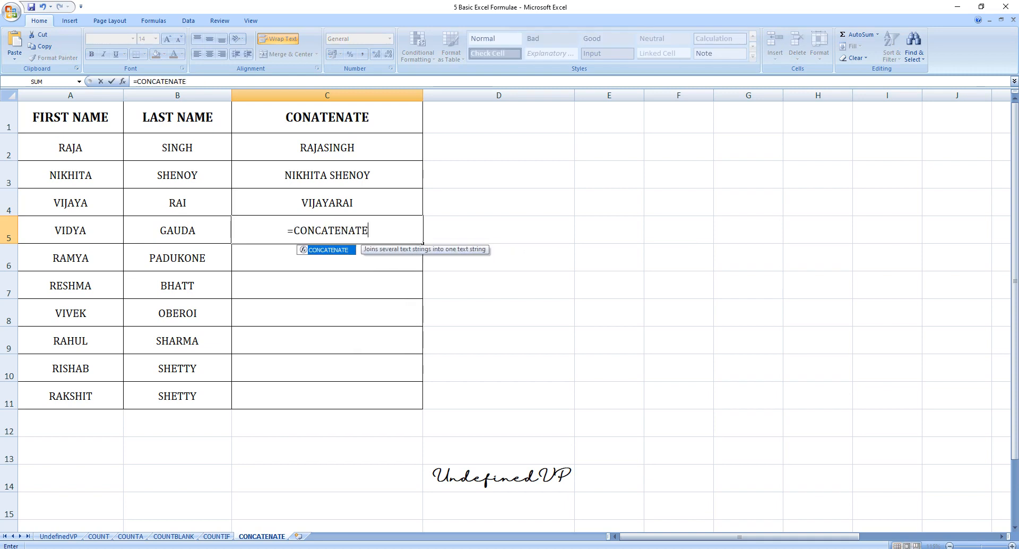
type("(")
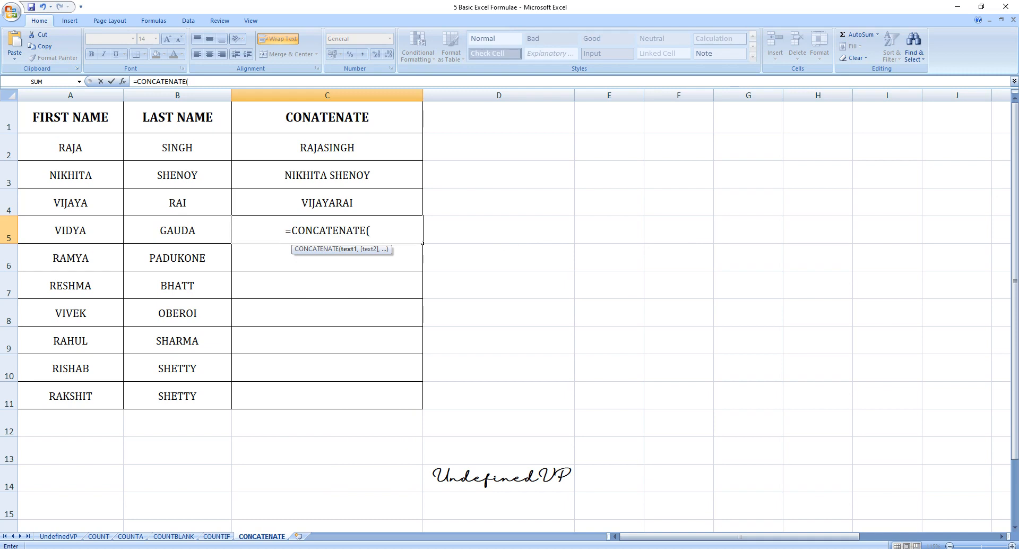
left_click(71, 230)
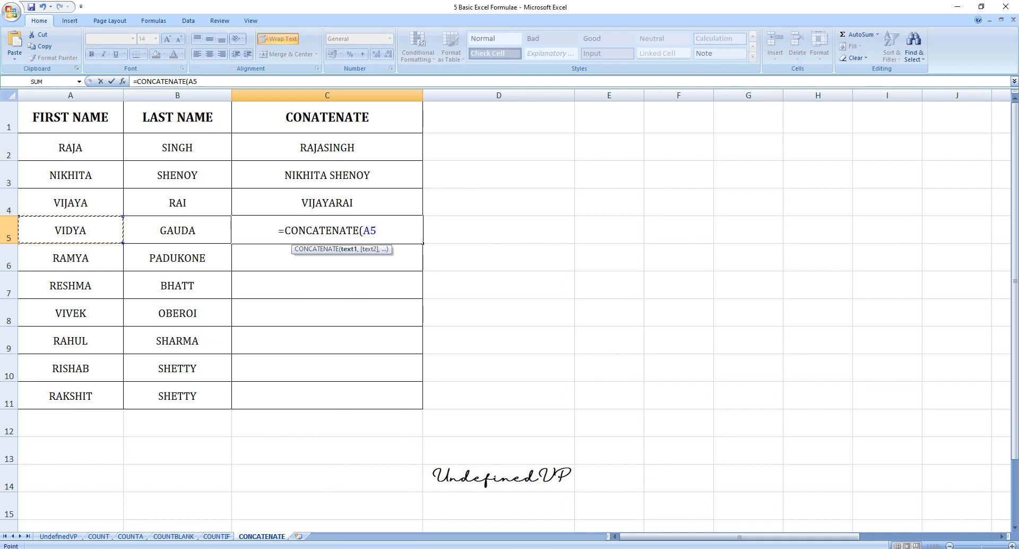
type(",\"")
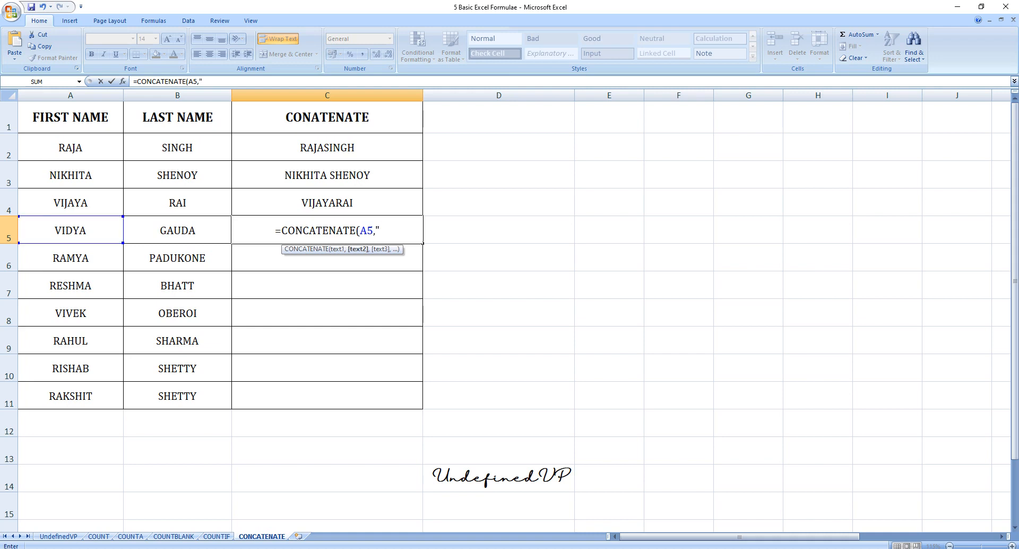
type(" \",")
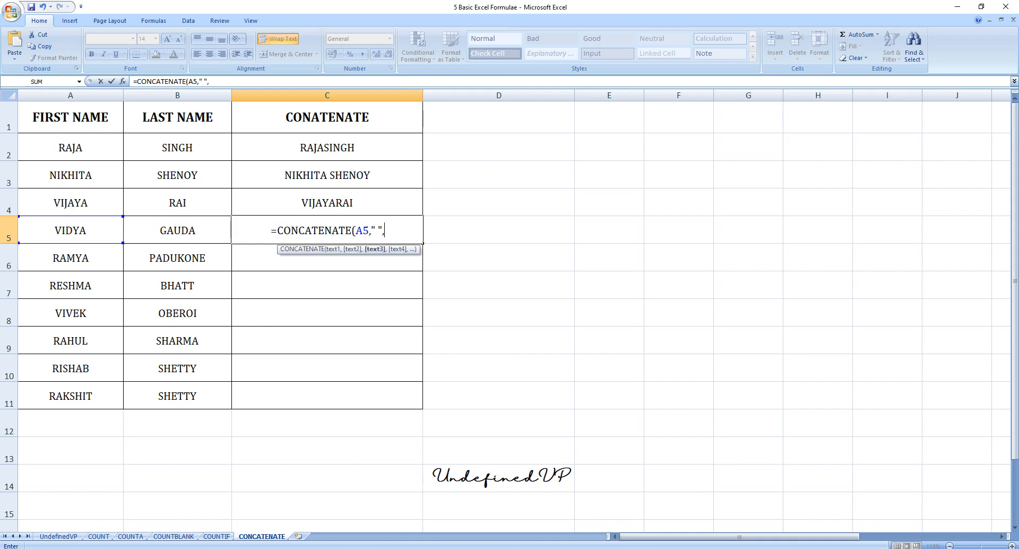
key("Left")
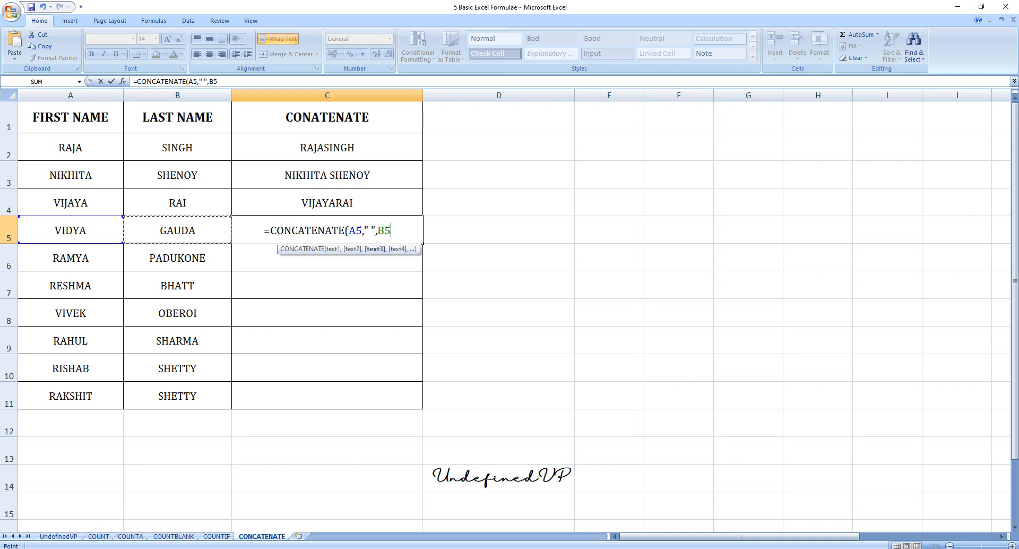
type(")")
key("Return")
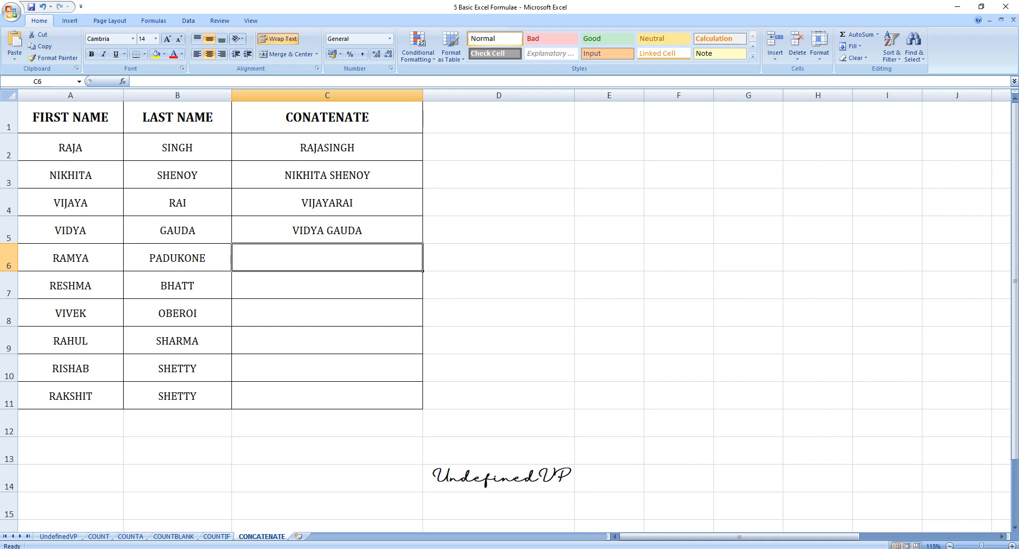
Step: Fill the C5 formula down through C11 and check the copied formulas in the lower rows
left_click(327, 230)
left_click_drag(423, 243, 423, 406)
left_click(327, 313)
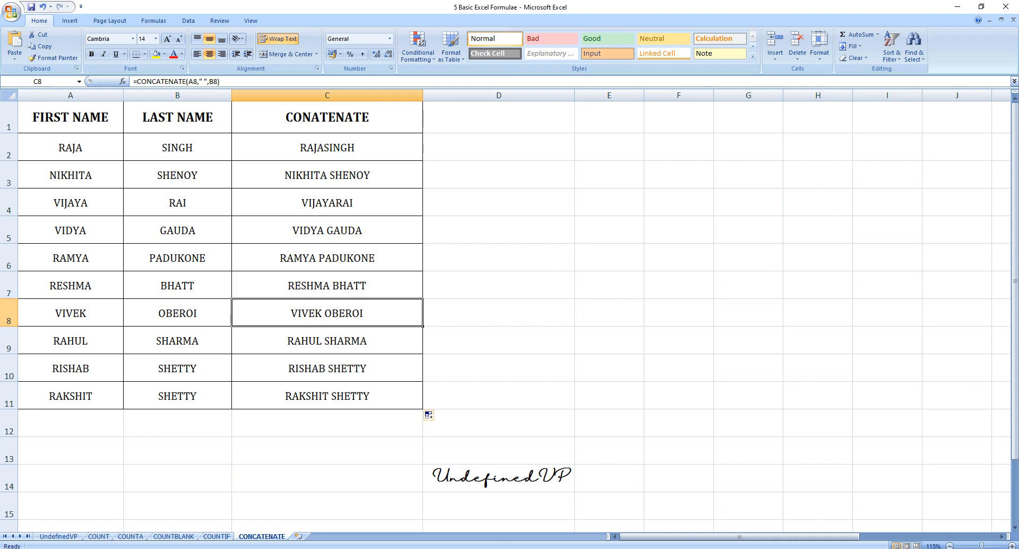
key("Down")
key("Down")
key("Down")
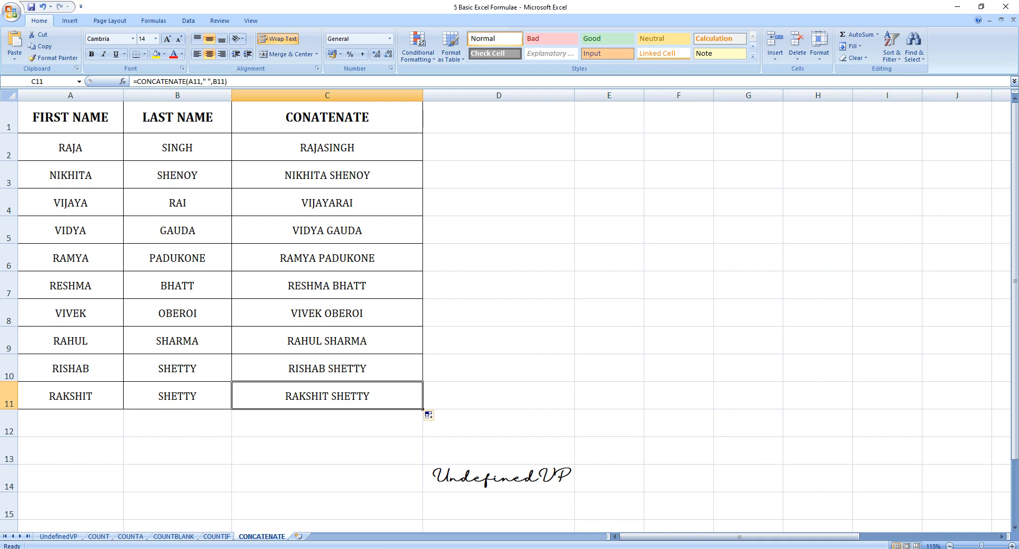
Step: Review the finished COUNT, COUNTA, COUNTBLANK and COUNTIF sheets in turn, ending on the CONCATENATE sheet
left_click(99, 536)
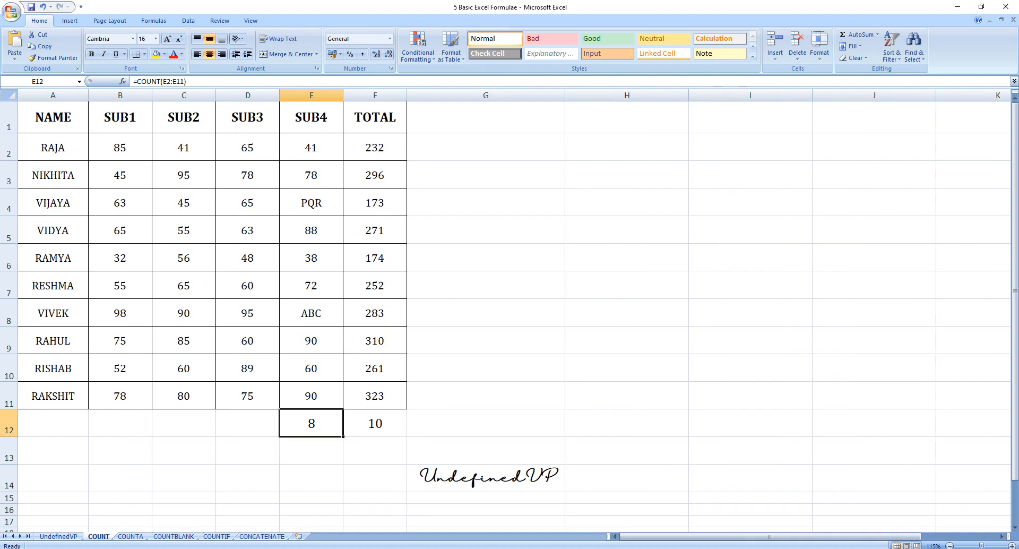
left_click(130, 536)
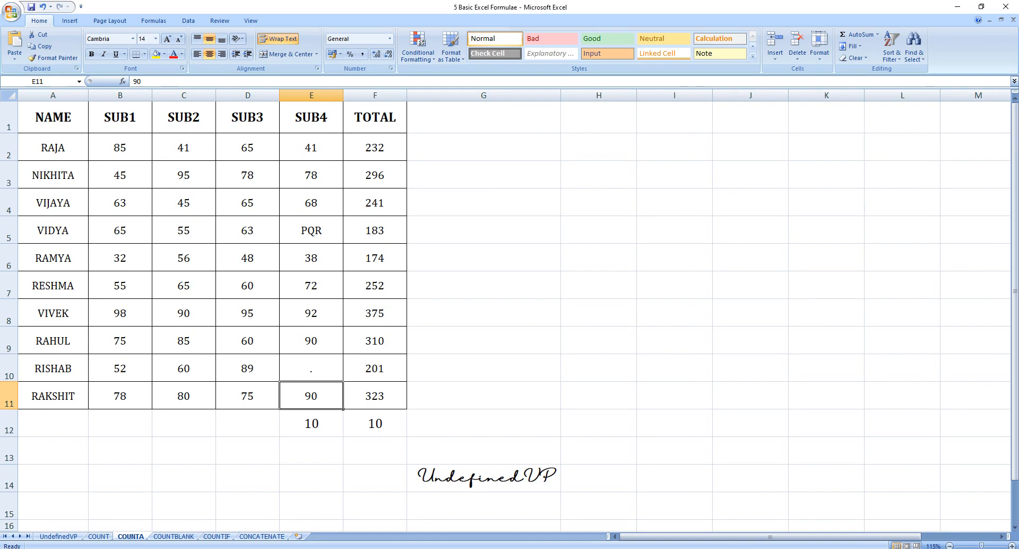
left_click(173, 536)
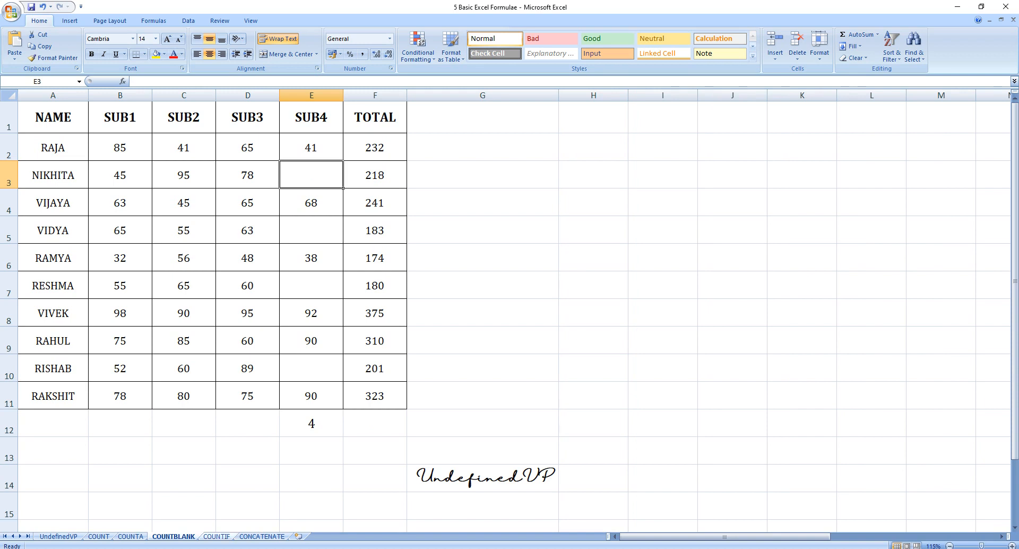
left_click(217, 535)
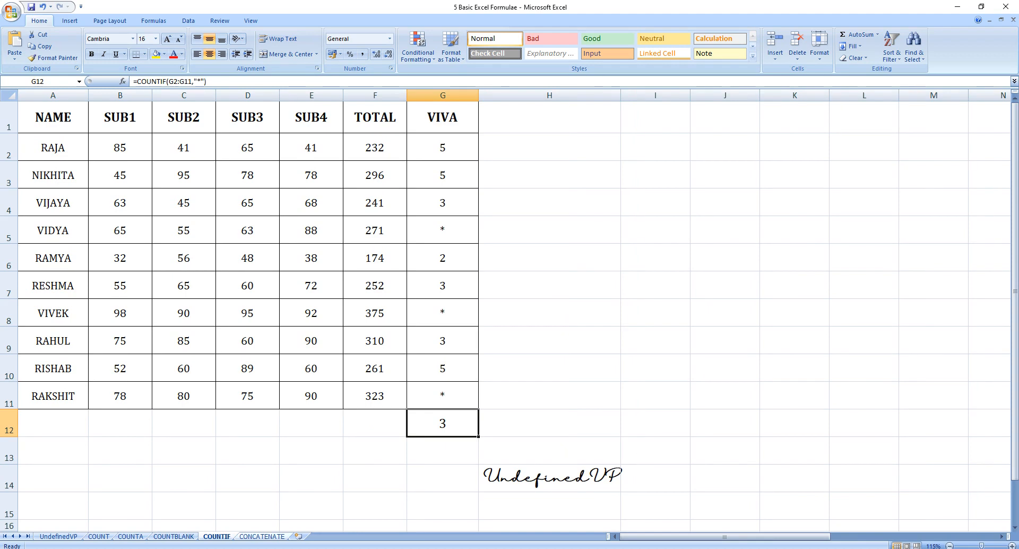
left_click(262, 536)
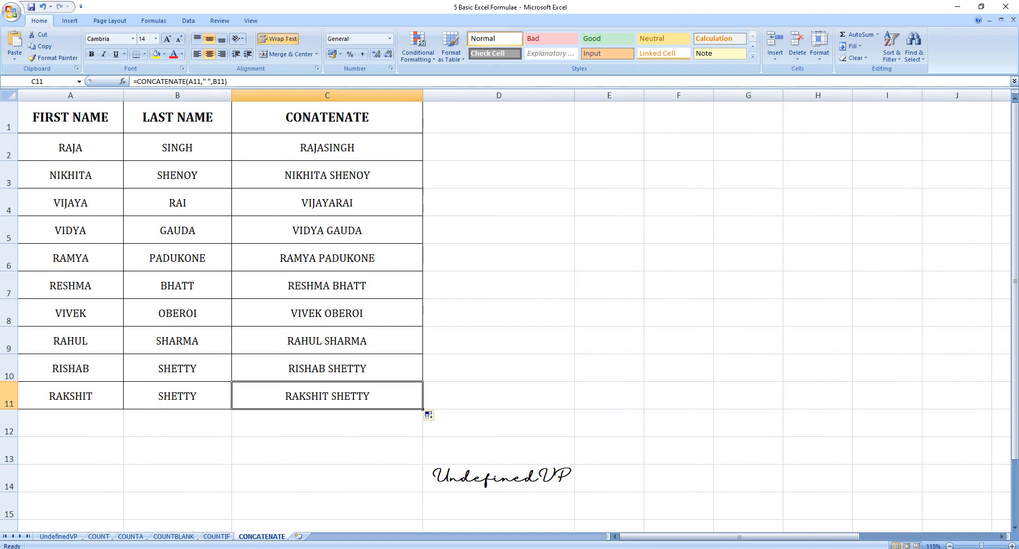